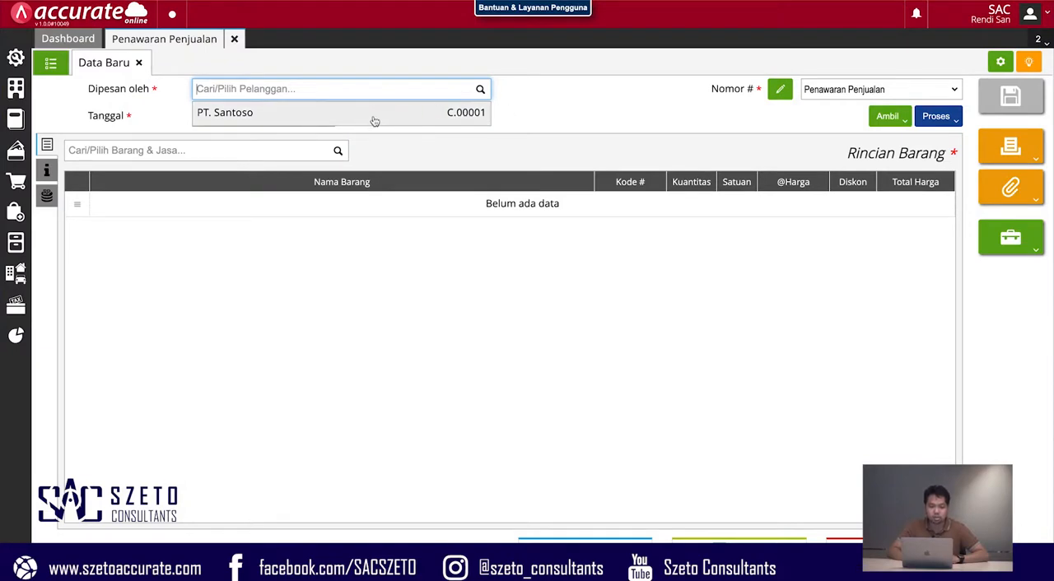
- Fill in the sales quotation for customer PT. Santoso with one unit of Jasa Konsultan at a price of Rp 10.000.000
left_click(375, 121)
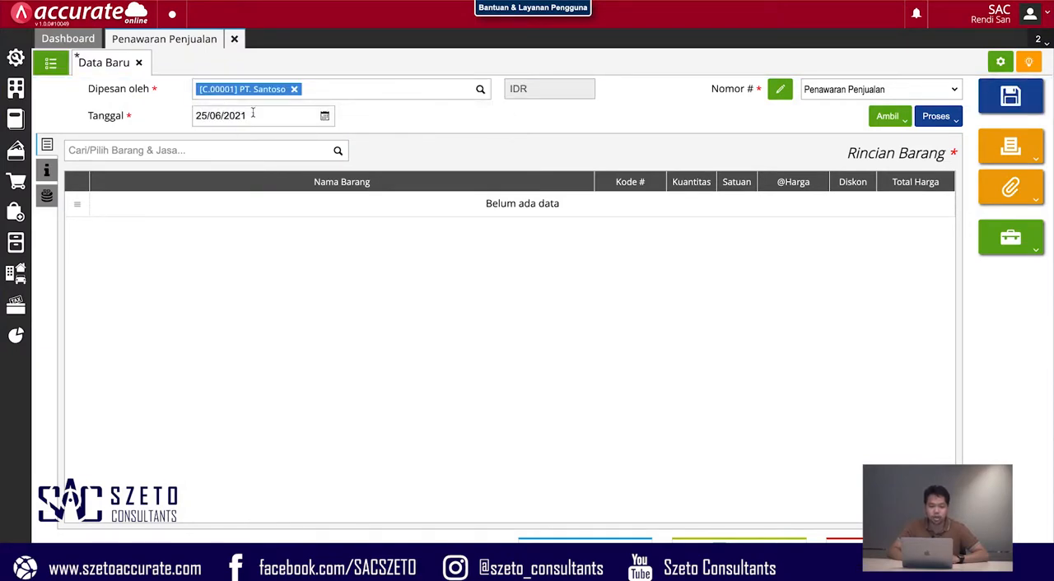
left_click(338, 152)
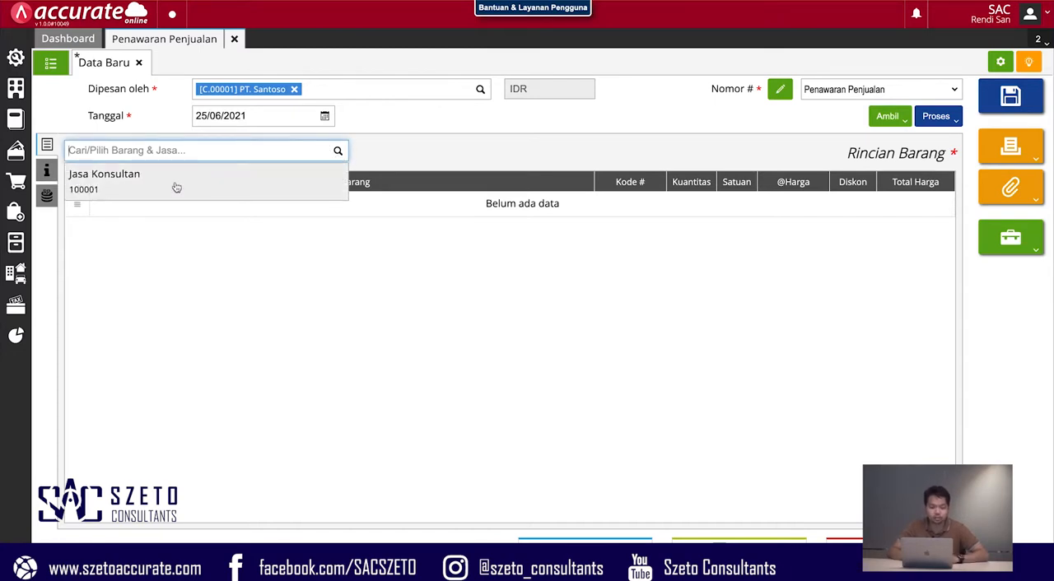
left_click(177, 188)
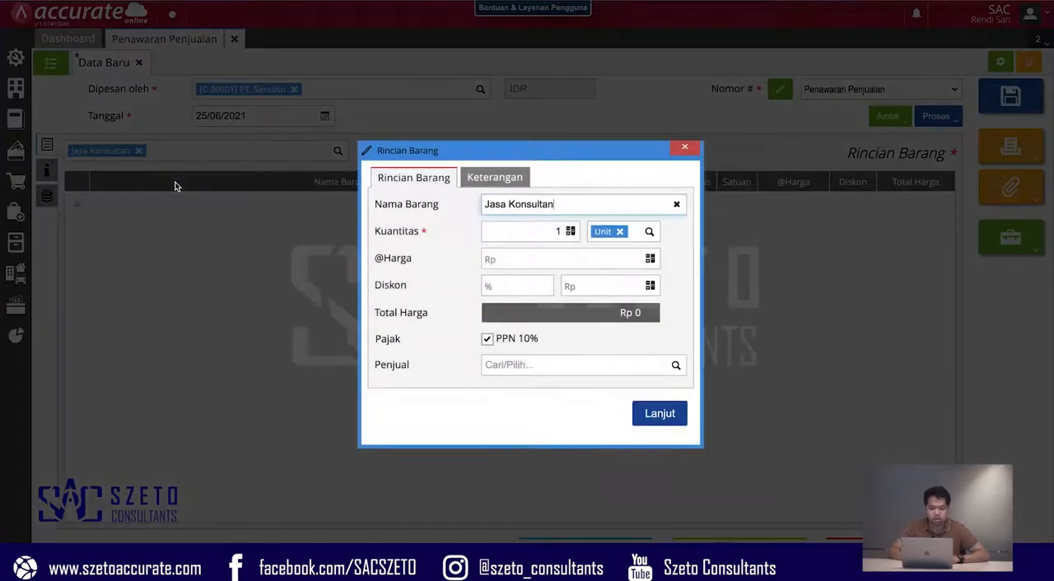
left_click(590, 261)
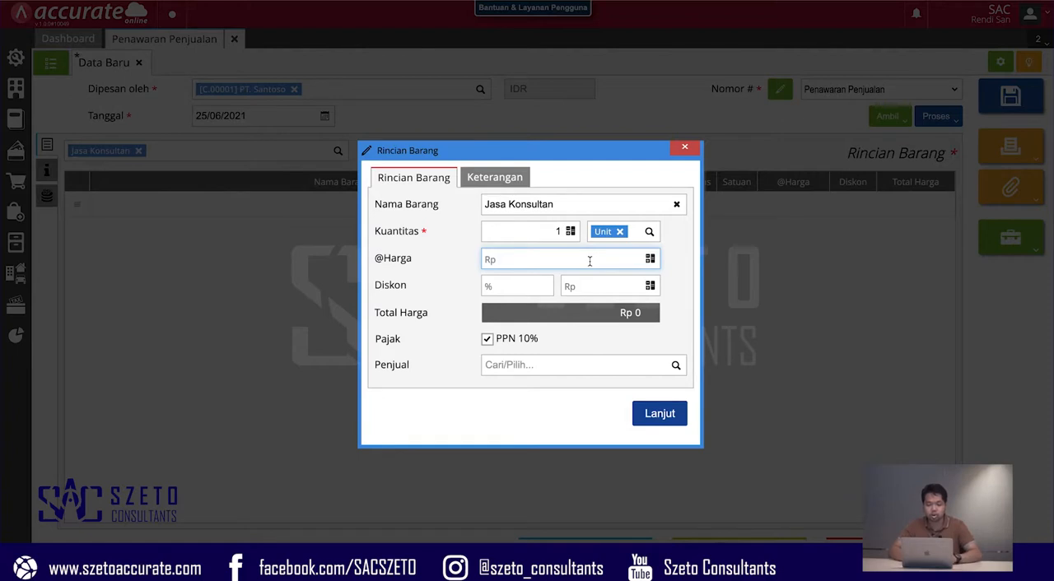
type("1.000.000")
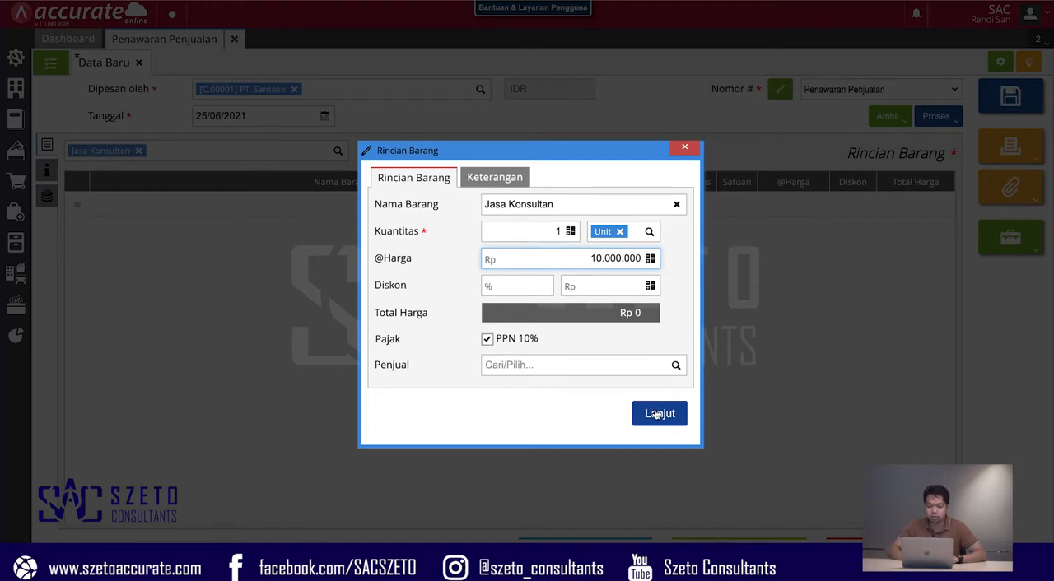
left_click(657, 414)
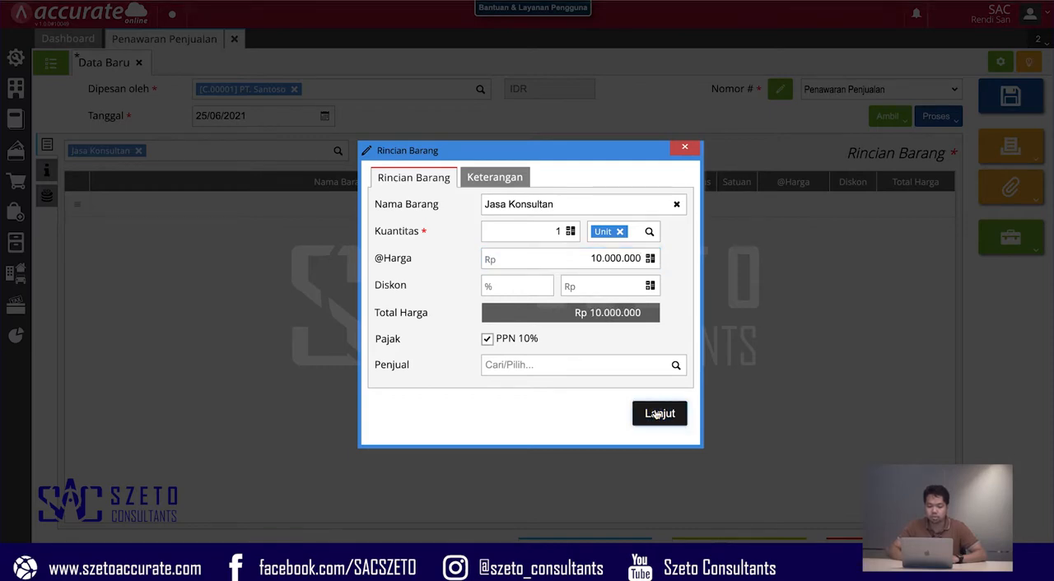
left_click(657, 414)
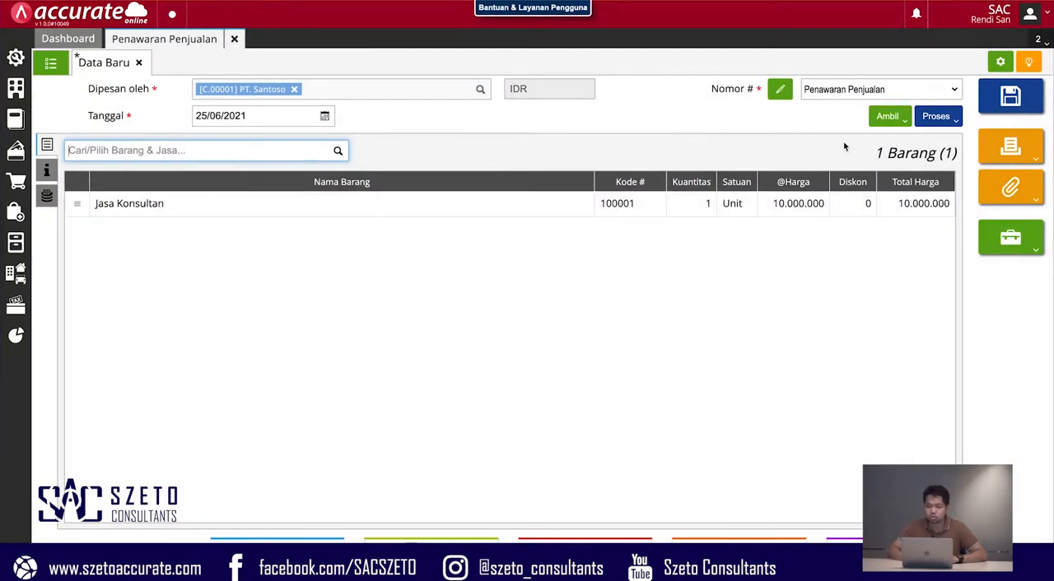
- Generate the print preview of the sales quotation, and close both the preview and the quotation form
left_click(1028, 157)
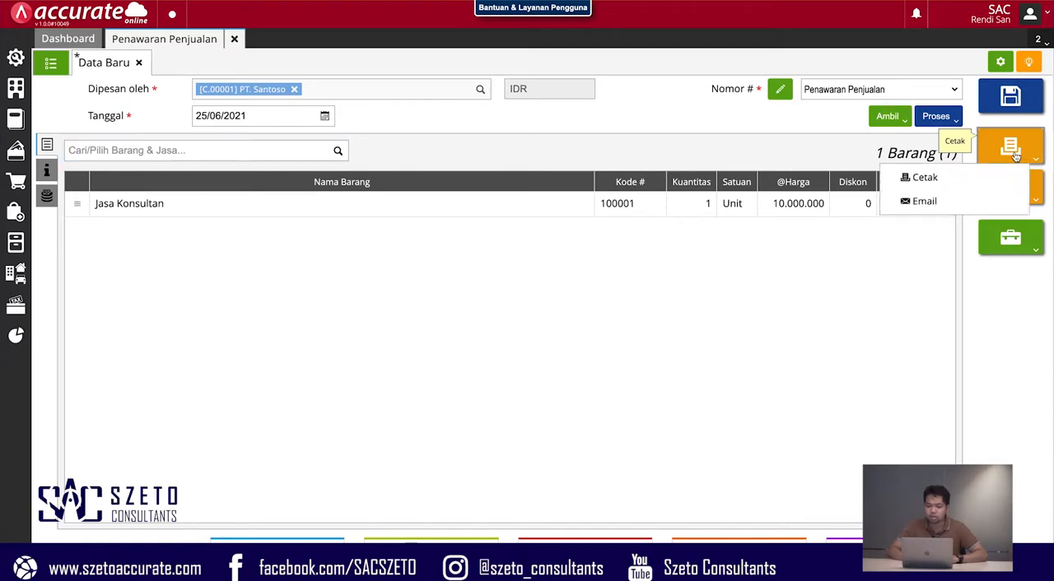
left_click(924, 179)
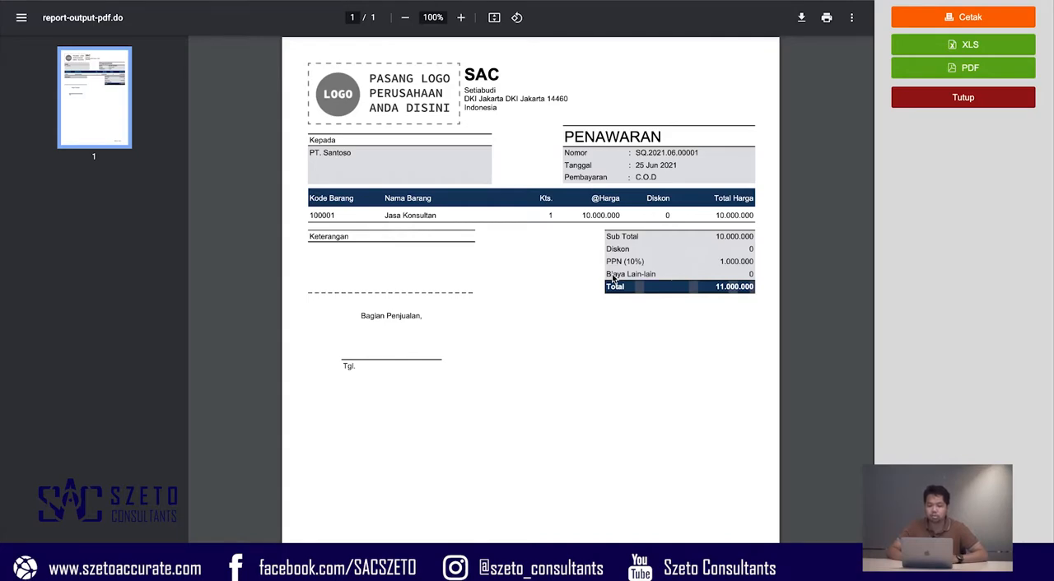
left_click(944, 99)
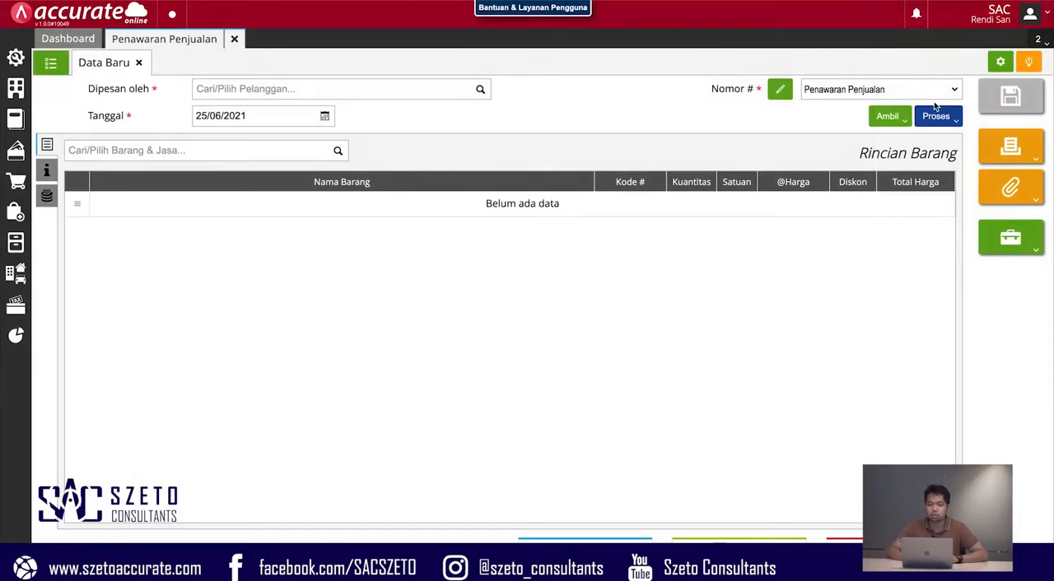
left_click(234, 39)
- Start a new sales order (Pesanan Penjualan) with PT. Santoso as the customer
left_click(16, 185)
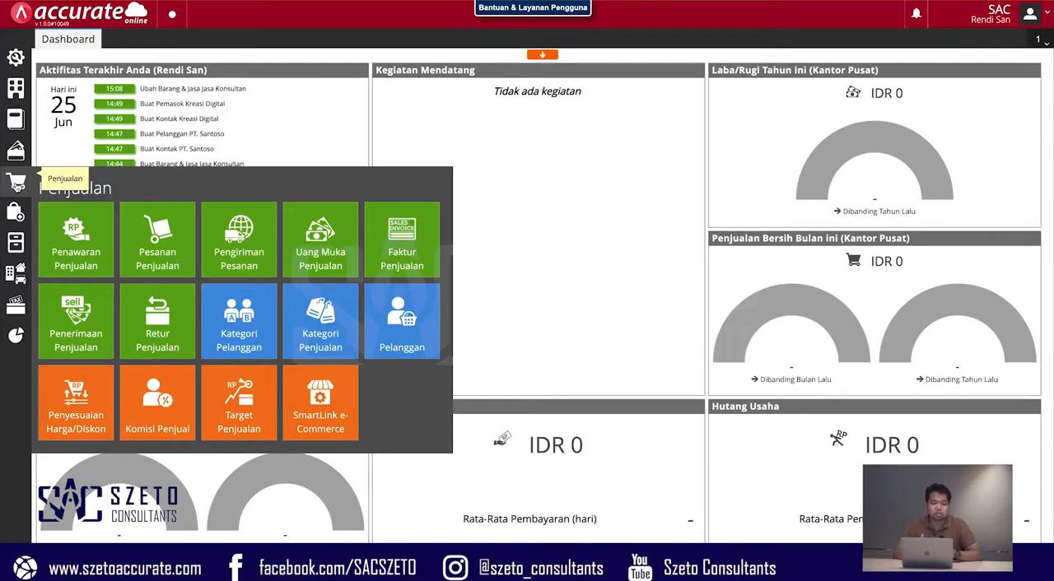
left_click(158, 231)
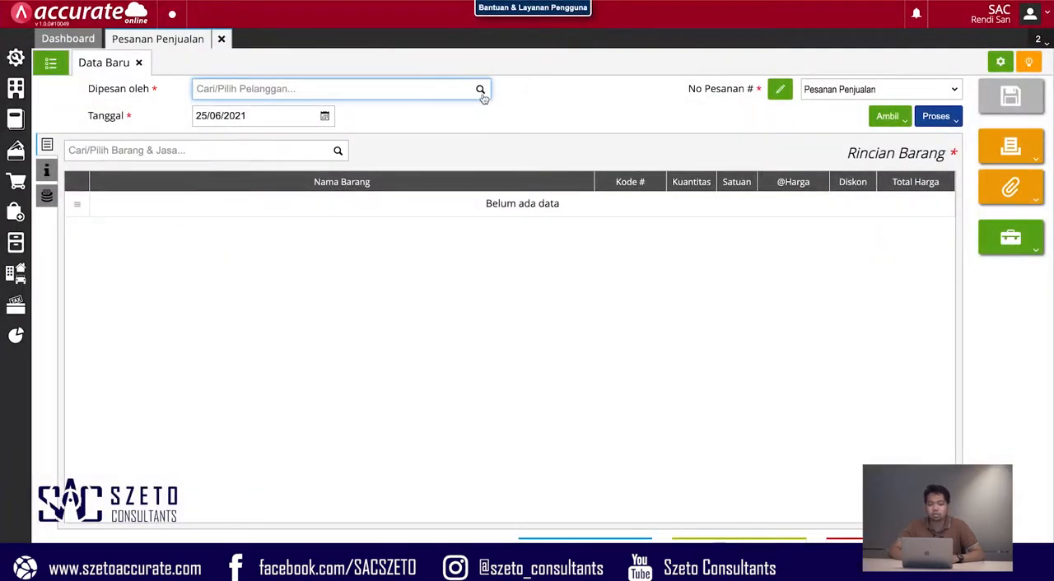
left_click(481, 90)
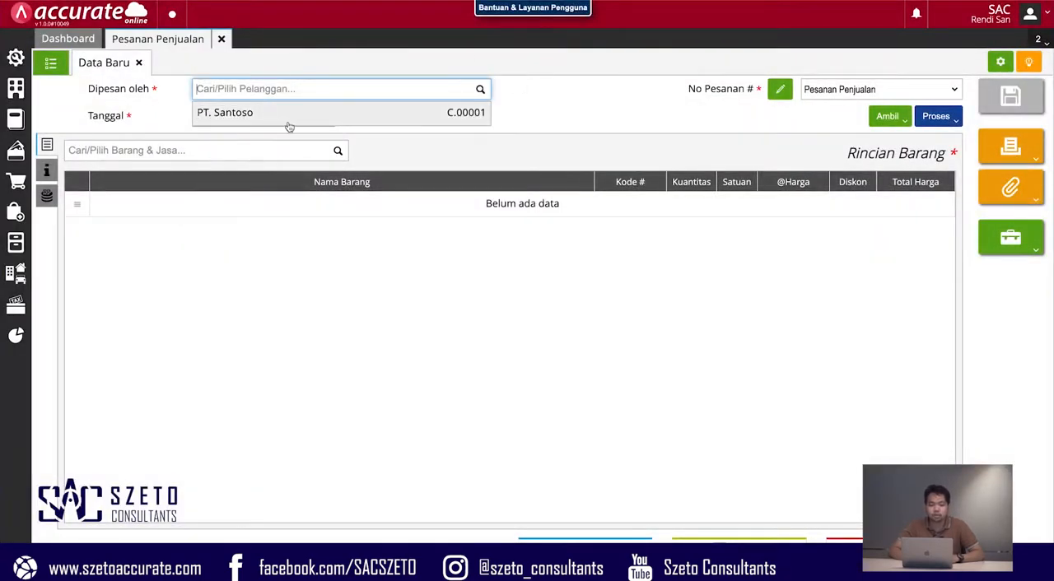
left_click(348, 115)
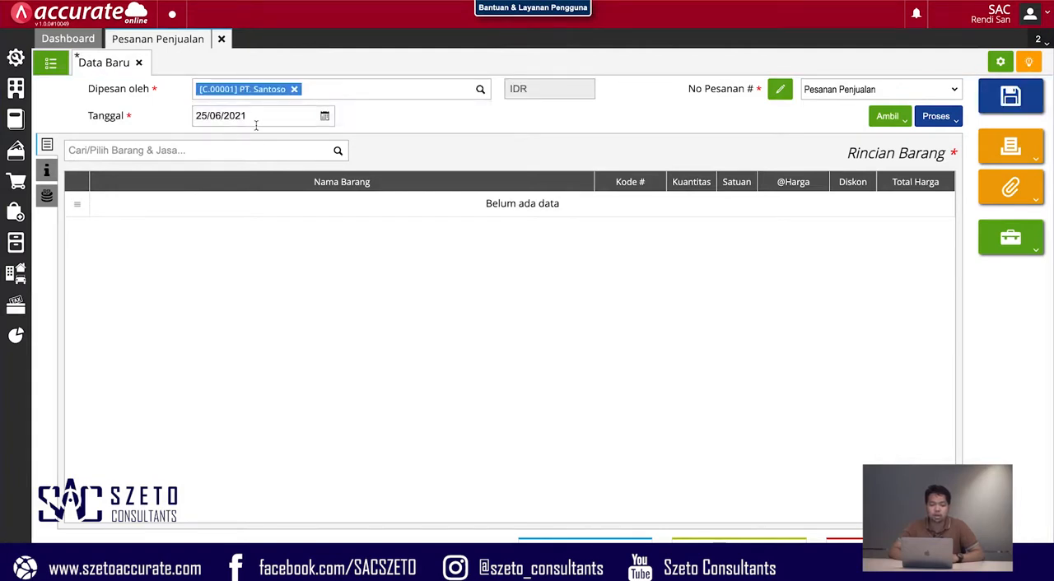
- Copy the Jasa Konsultan item from the customer's existing sales quotation (Penawaran) into the sales order
left_click(884, 125)
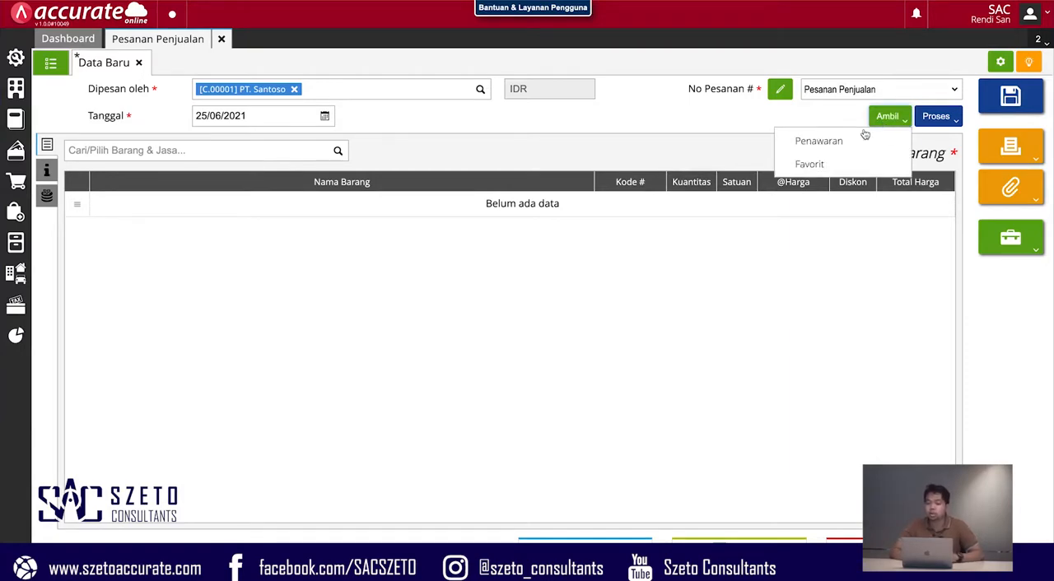
left_click(824, 141)
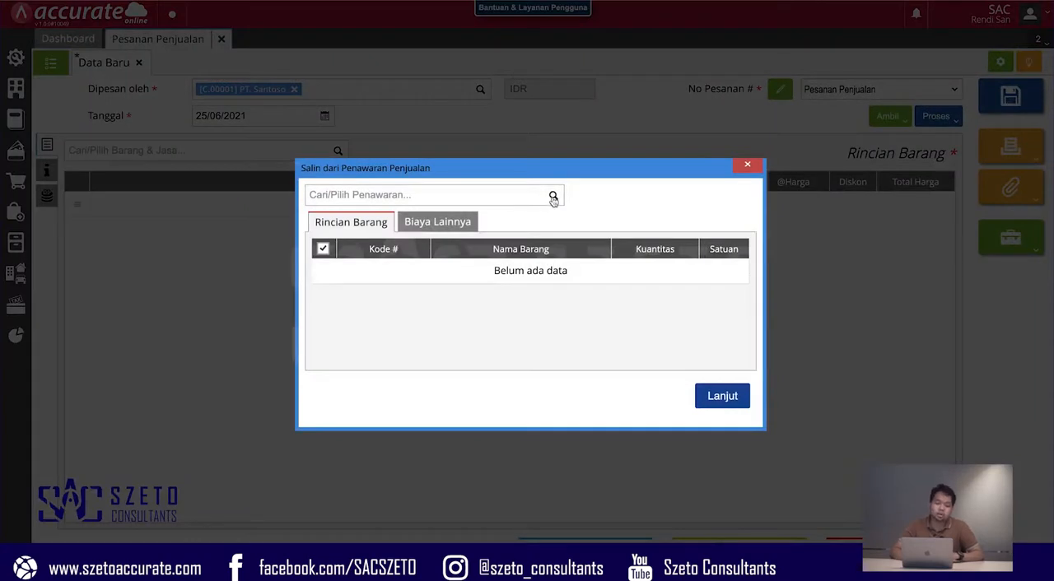
left_click(554, 196)
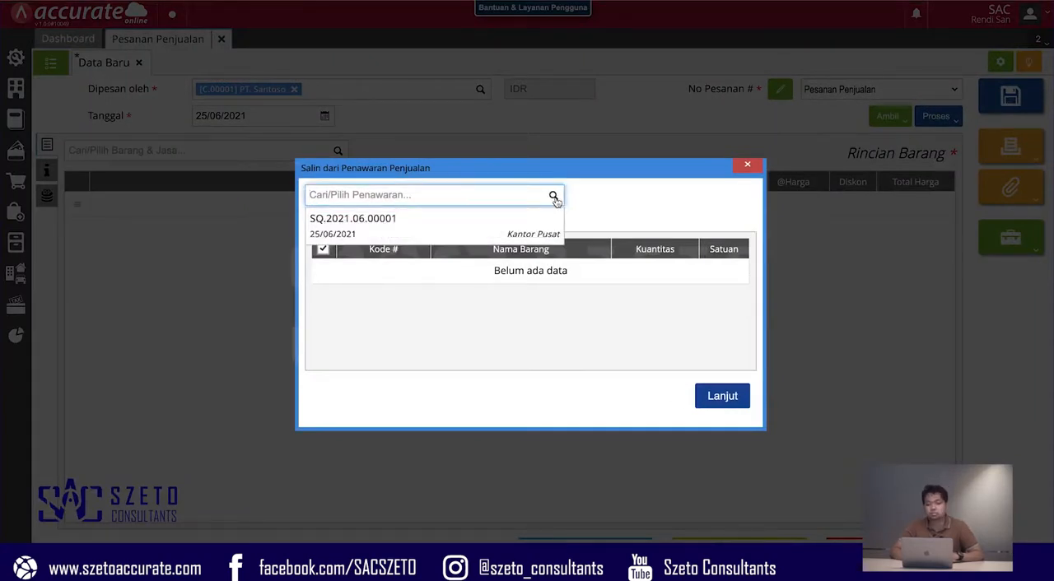
left_click(474, 224)
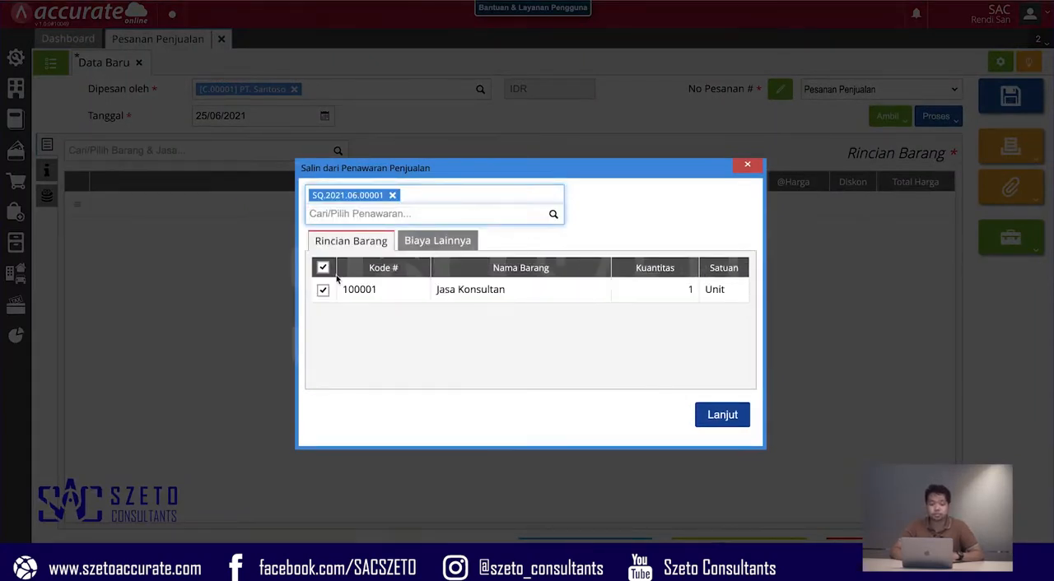
left_click(722, 414)
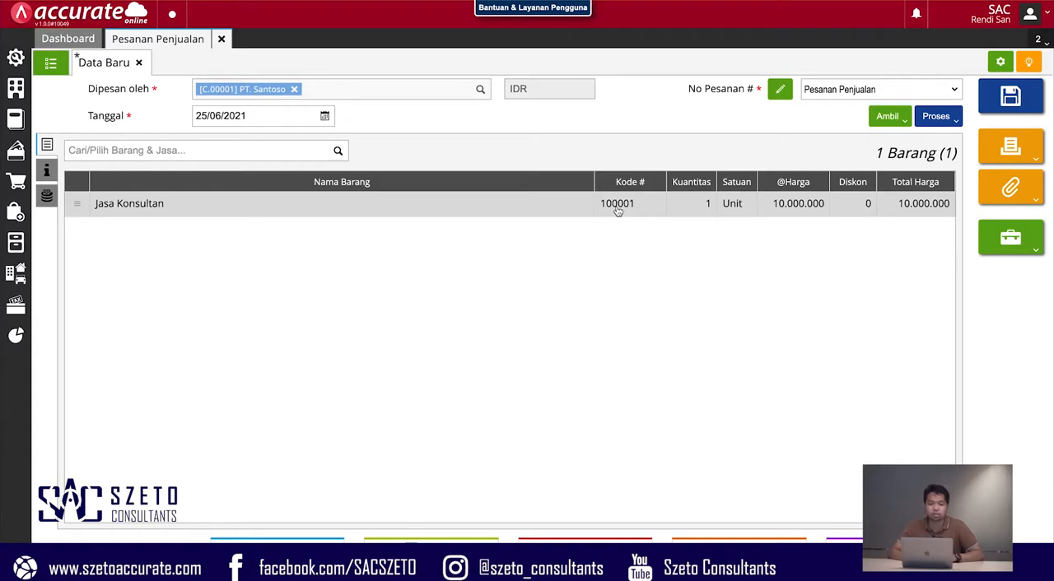
- Check the details of the Jasa Konsultan line, save the sales order and close its form
left_click(686, 211)
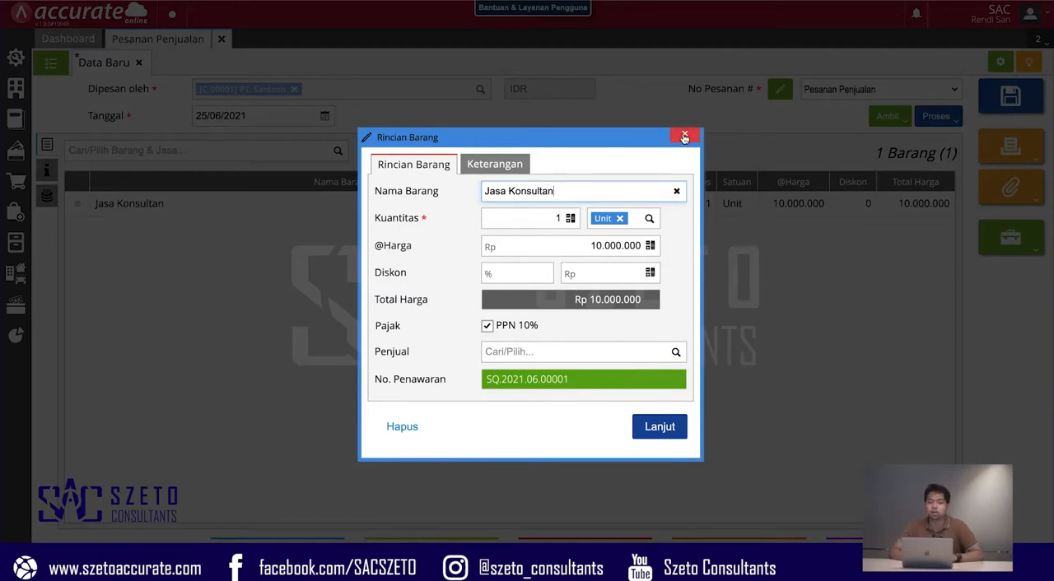
left_click(683, 134)
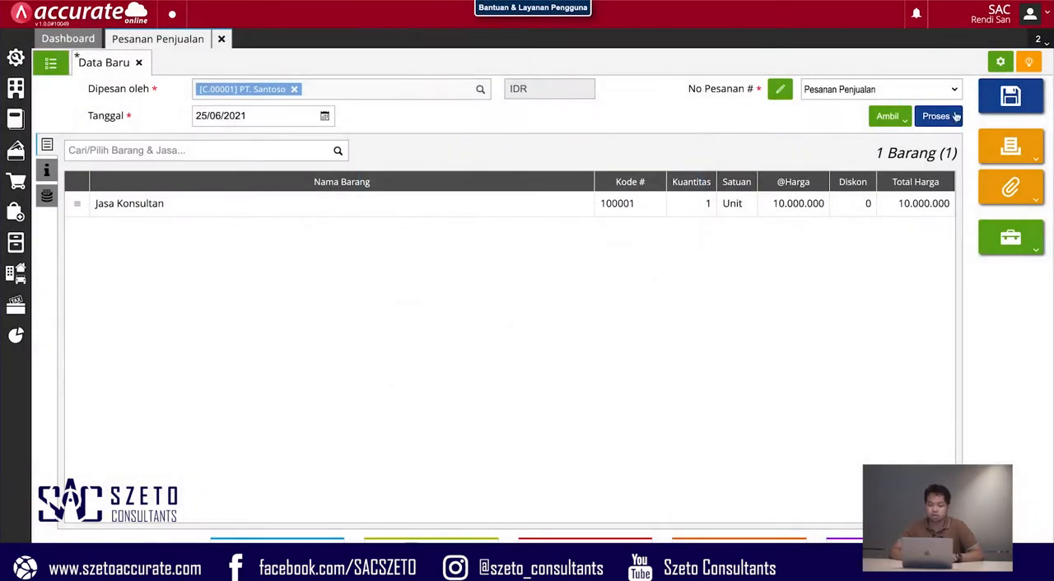
left_click(1010, 111)
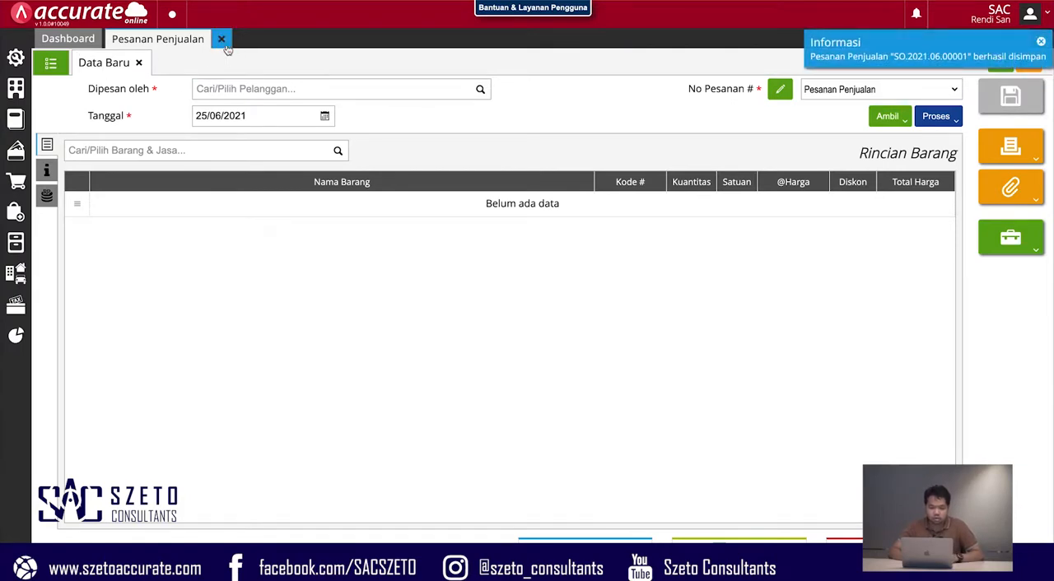
left_click(223, 41)
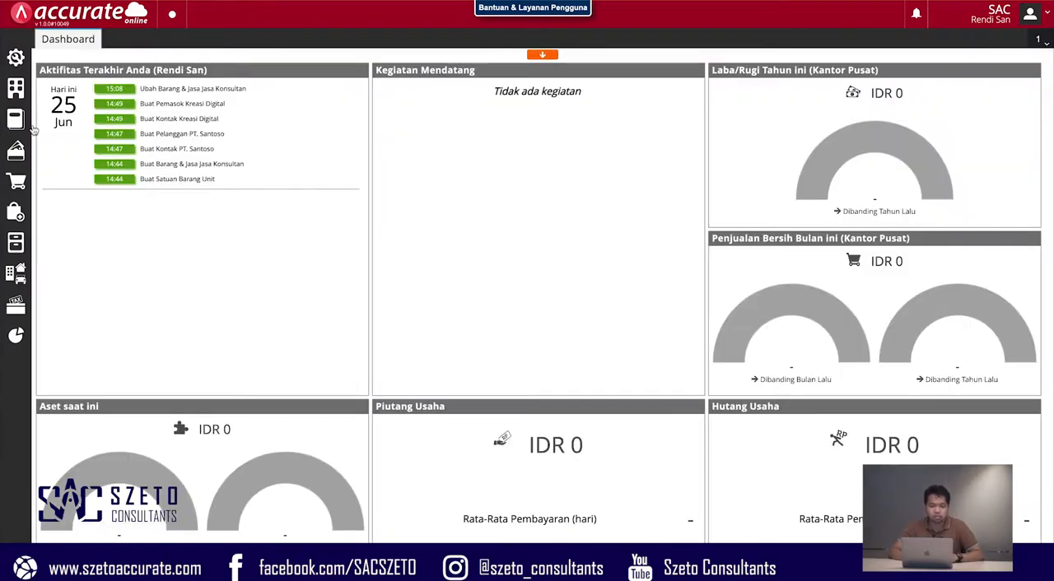
- Start a new sales invoice (Faktur Penjualan) with PT. Santoso as the customer
left_click(17, 186)
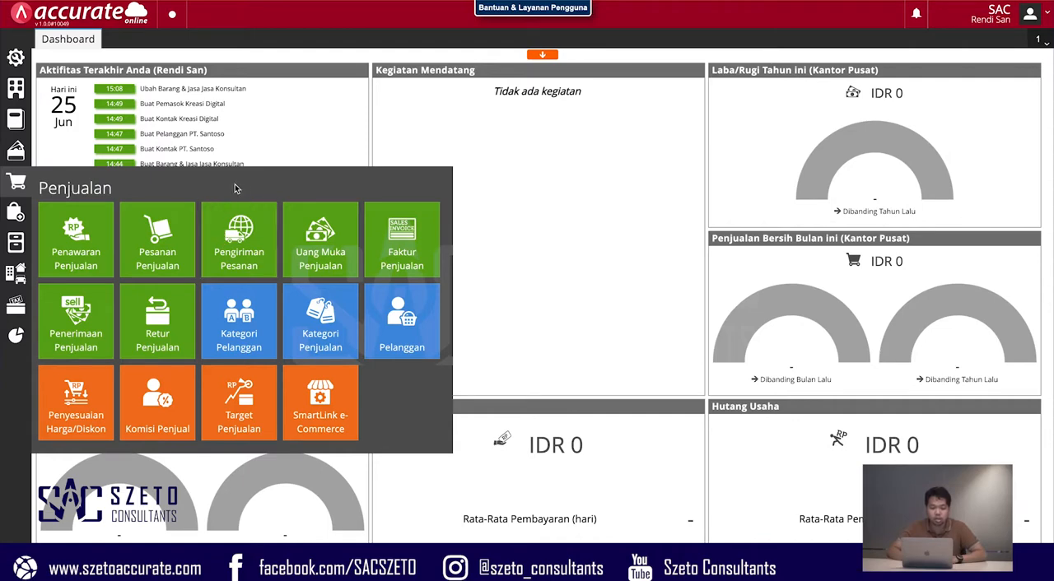
left_click(411, 238)
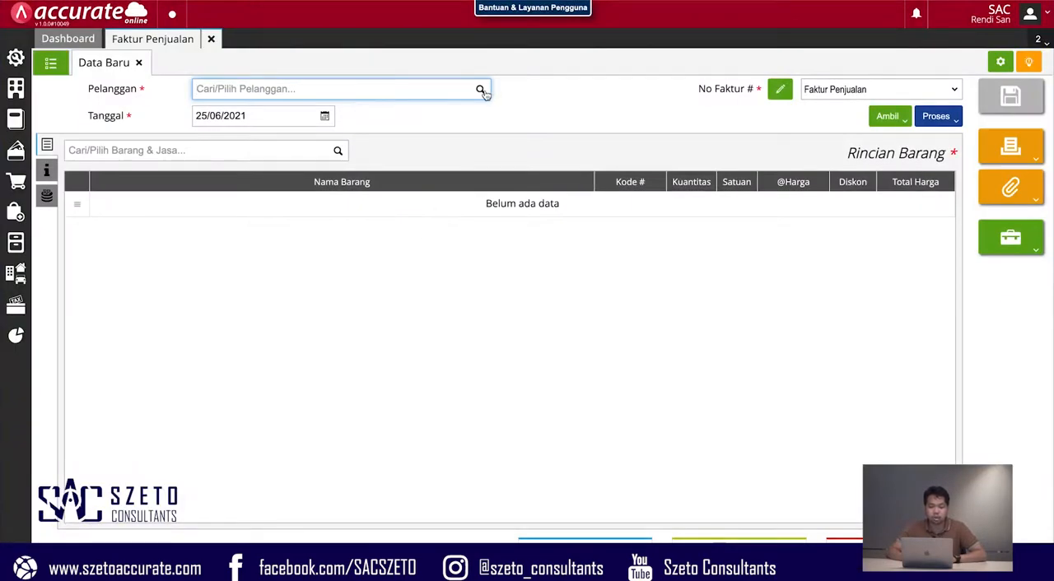
left_click(376, 91)
left_click(383, 114)
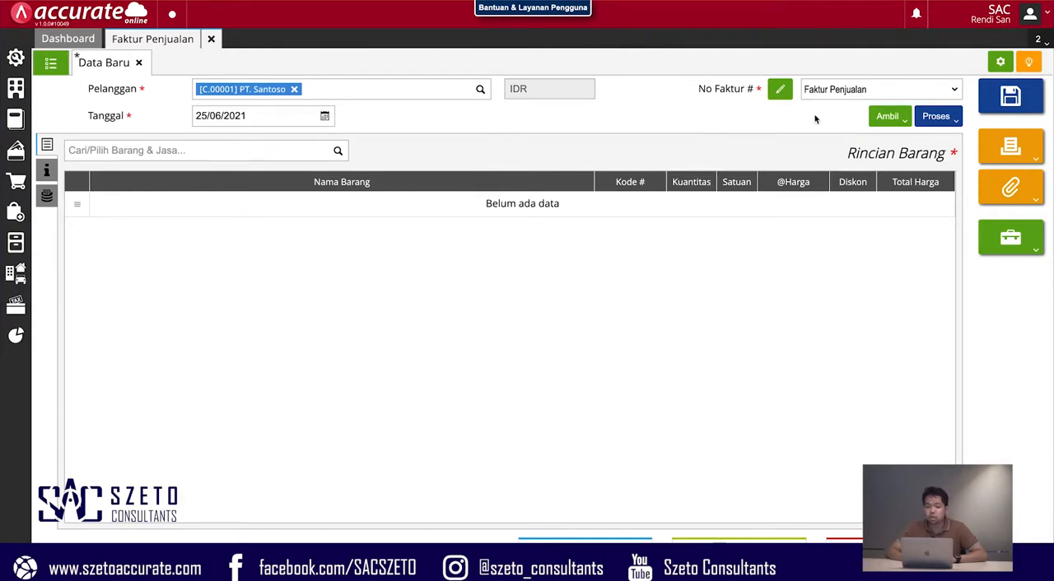
- Copy the Jasa Konsultan item from the customer's saved sales order (Pesanan) into the sales invoice
left_click(891, 122)
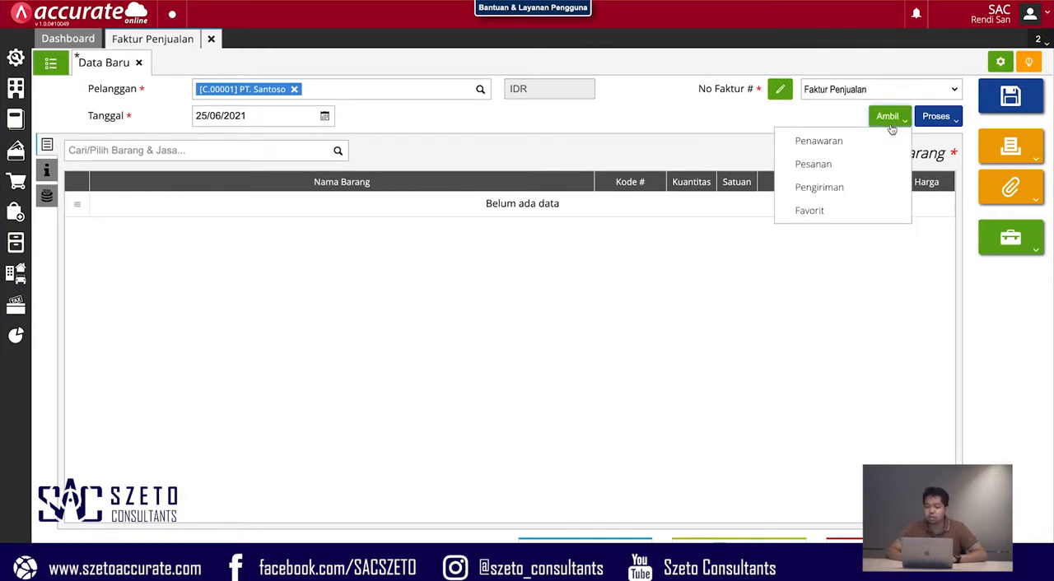
left_click(822, 167)
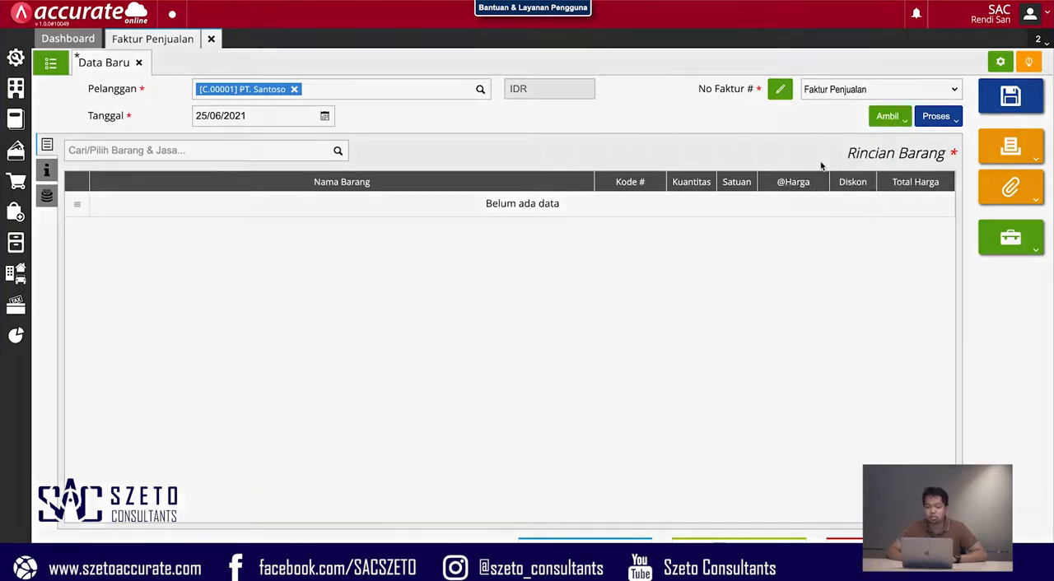
left_click(557, 198)
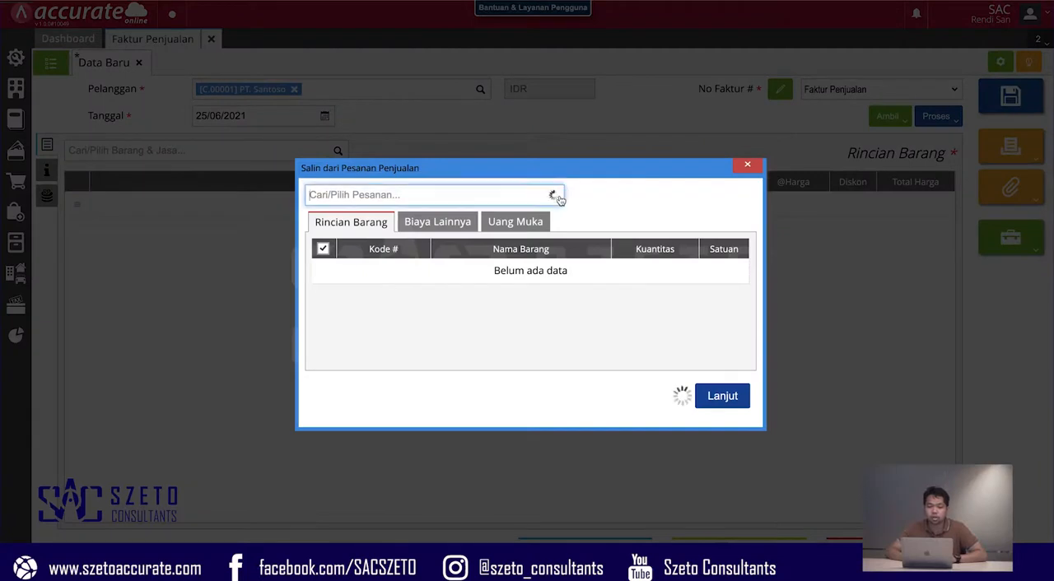
left_click(410, 237)
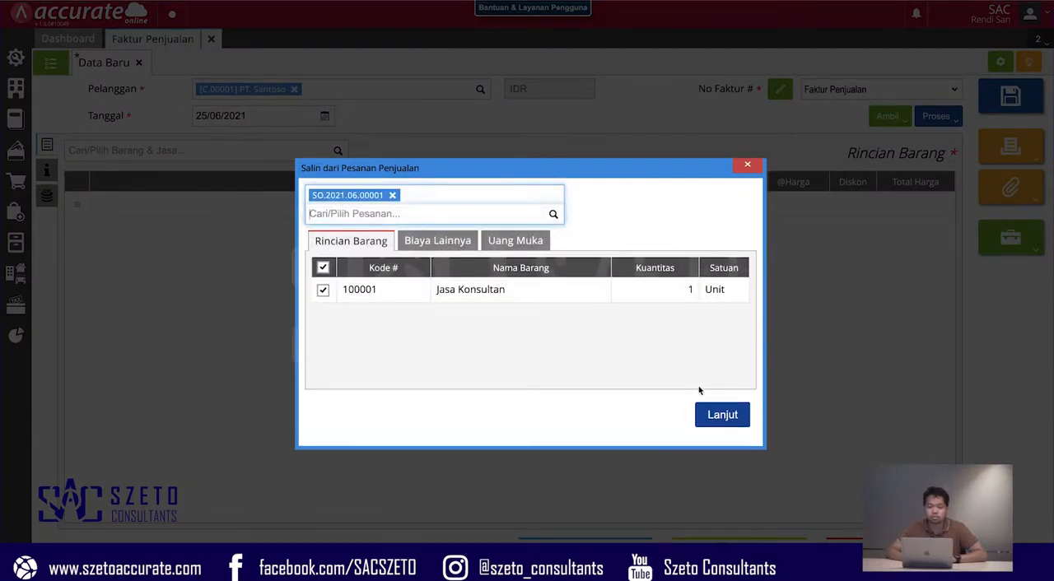
left_click(722, 416)
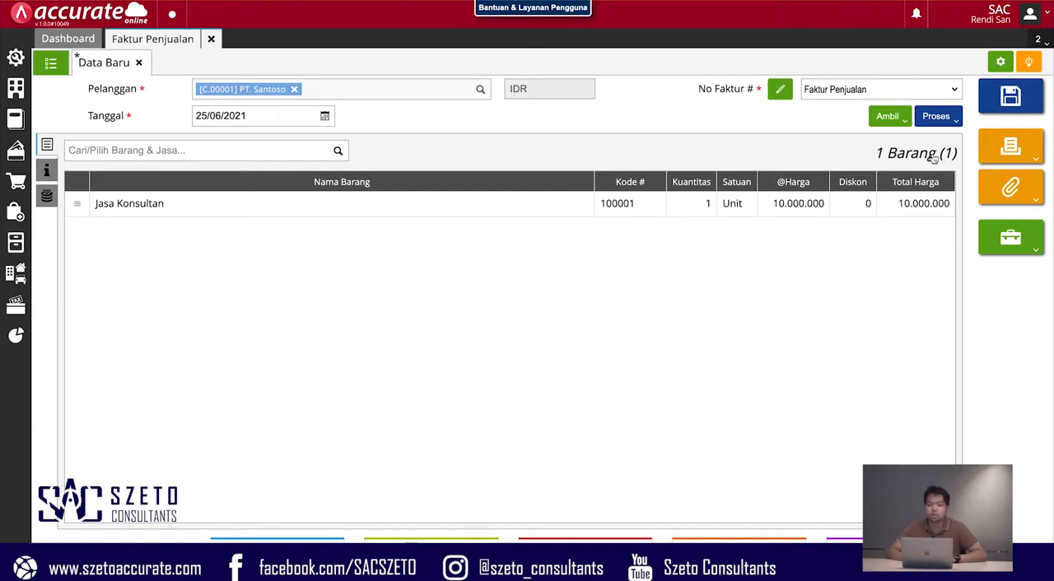
- Set the payment terms (Syarat Pembayaran) in the invoice's additional information to net 30
left_click(47, 173)
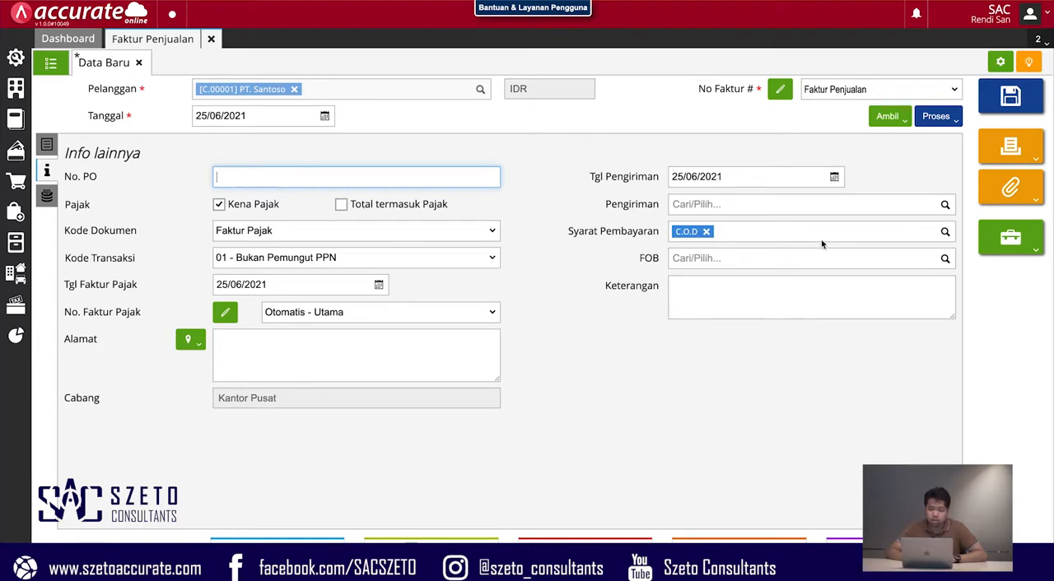
left_click(945, 233)
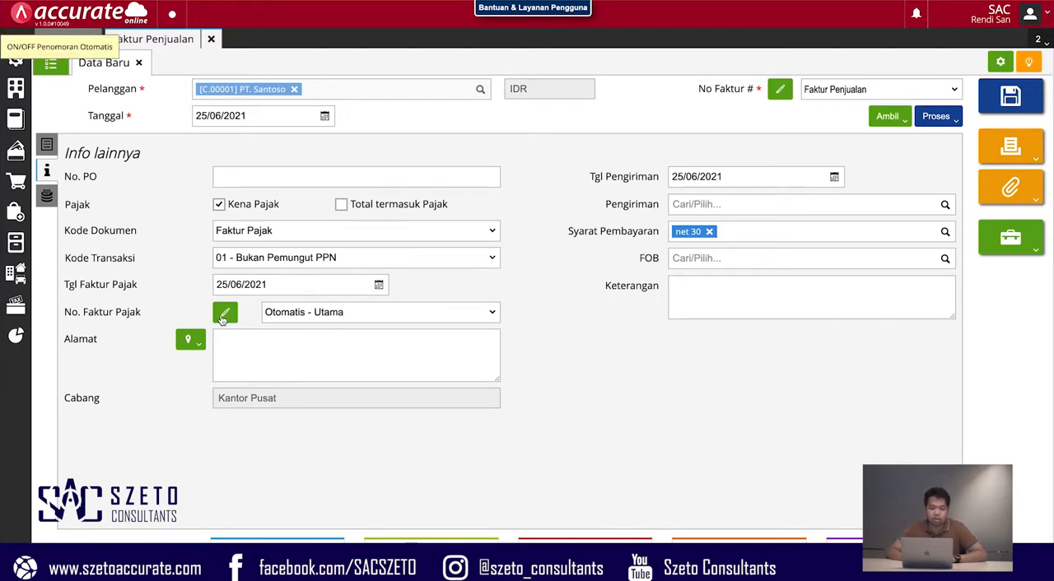
- Set the invoice's document code (Kode Dokumen) to Digunggung in the additional information
left_click(342, 233)
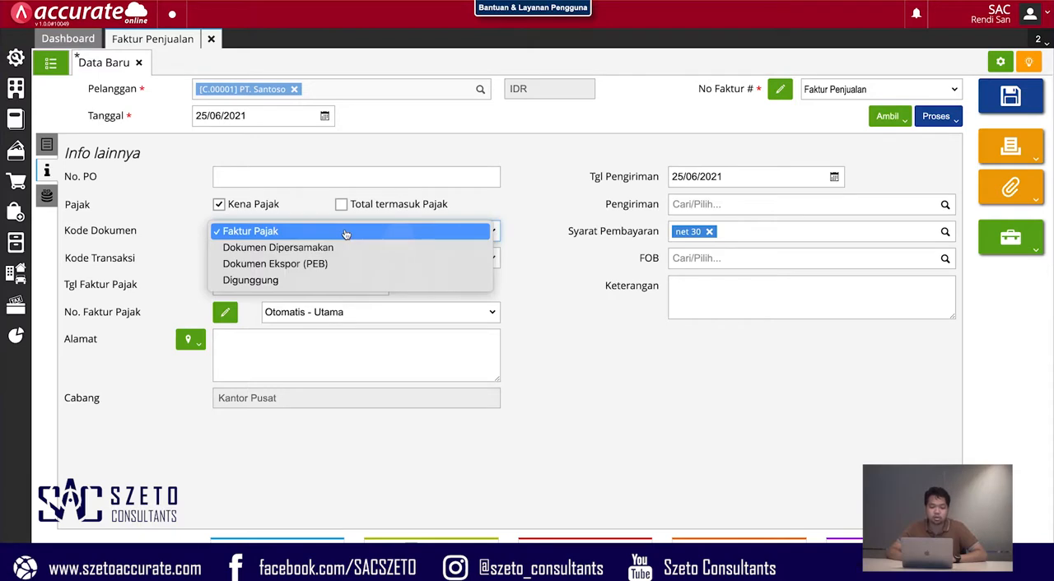
left_click(346, 234)
left_click(345, 234)
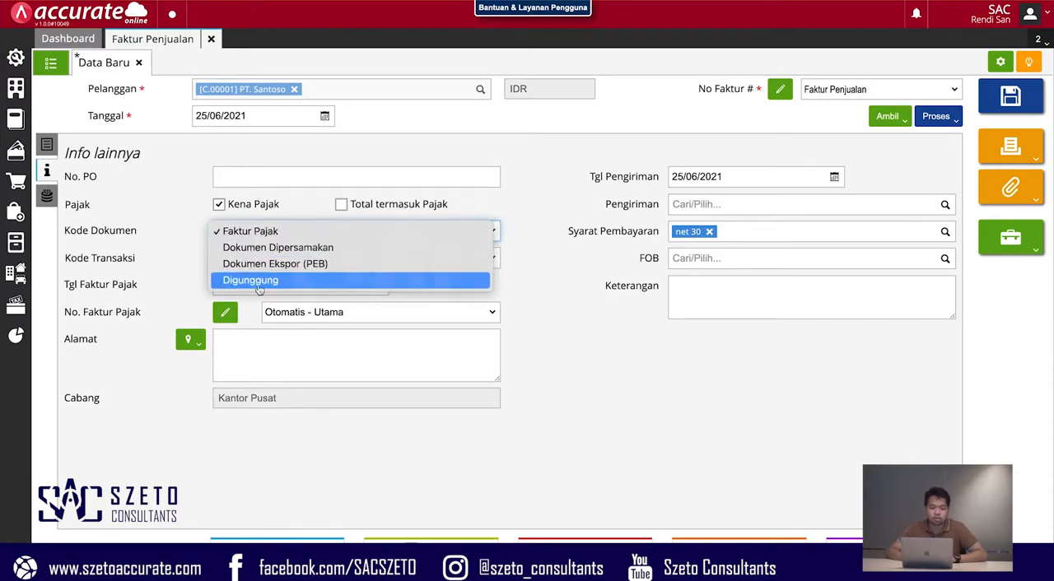
left_click(291, 283)
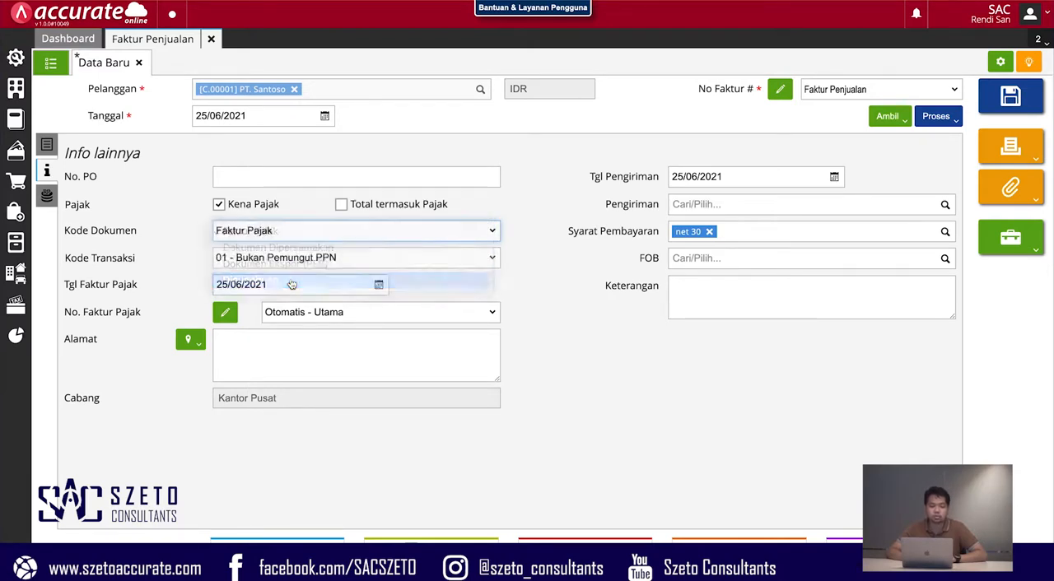
- Save the sales invoice by generating its print preview (Cetak), look through the page and close the preview
left_click(1011, 146)
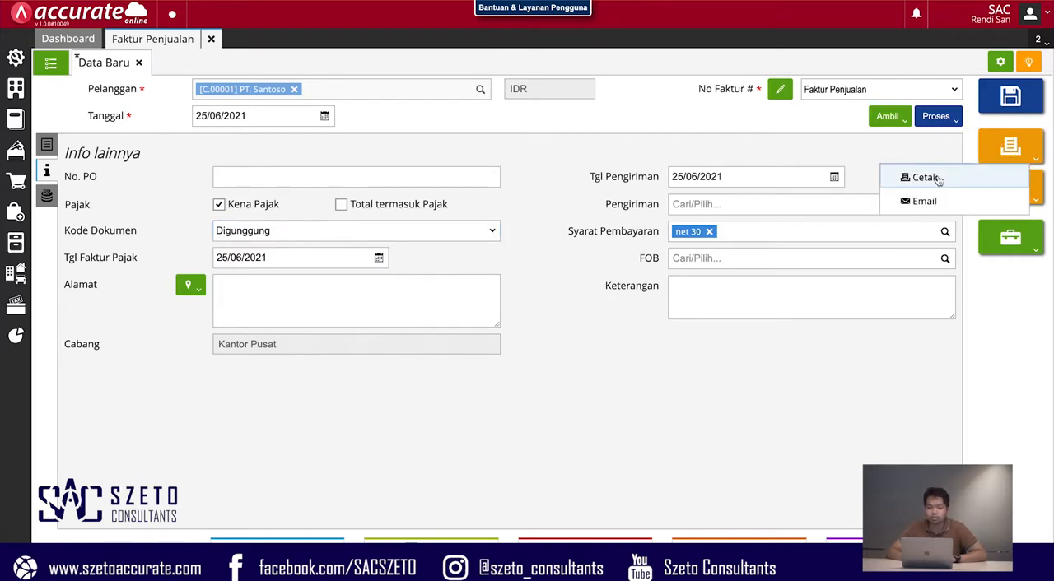
left_click(949, 179)
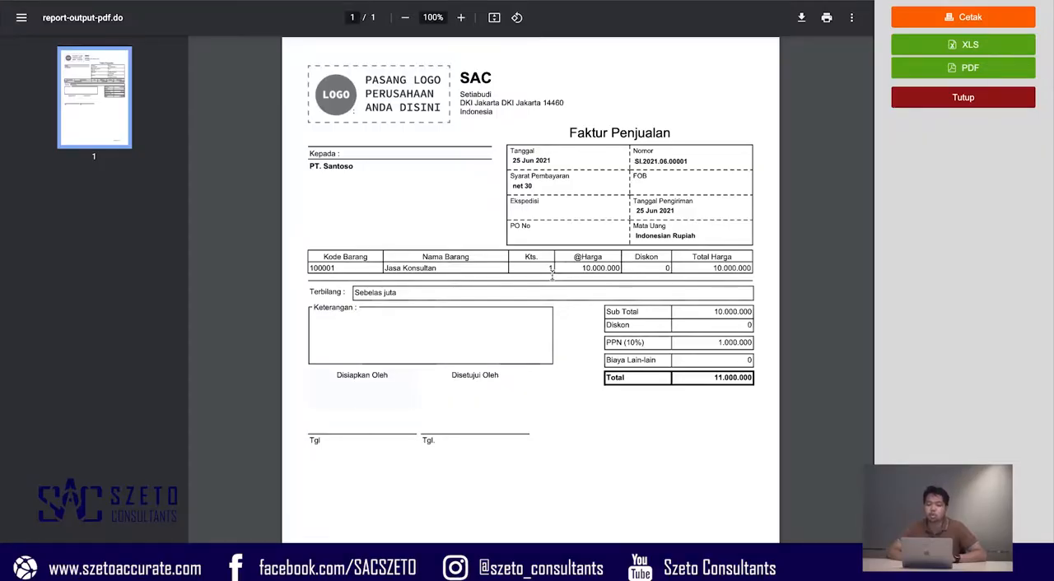
scroll(552, 272, "down", 1)
scroll(552, 276, "down", 1)
scroll(552, 275, "up", 2)
left_click(948, 104)
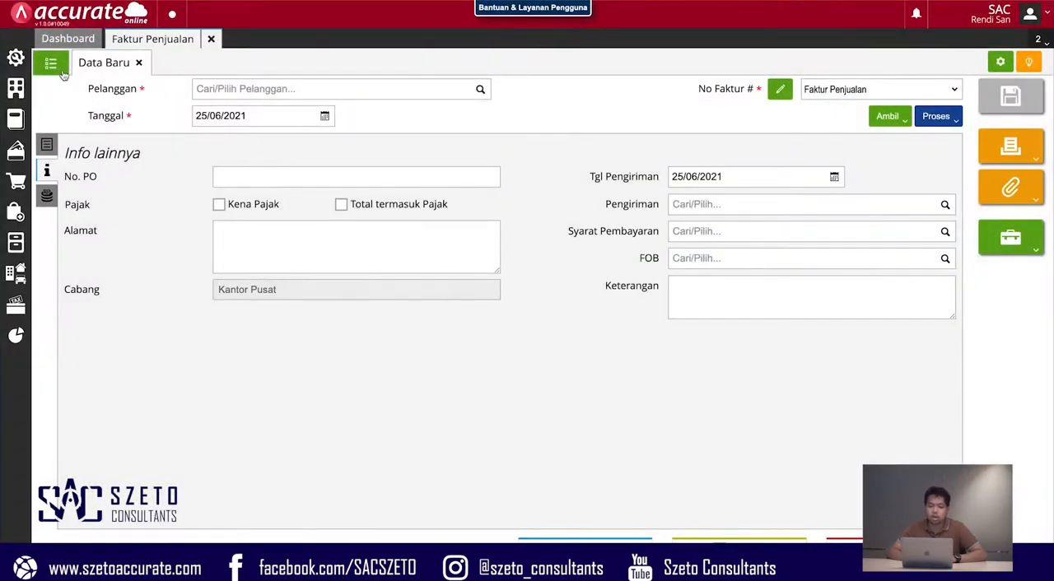
- Open the saved PT. Santoso invoice, review its journal details (Rincian Jurnal) and close the sales invoice module
left_click(60, 71)
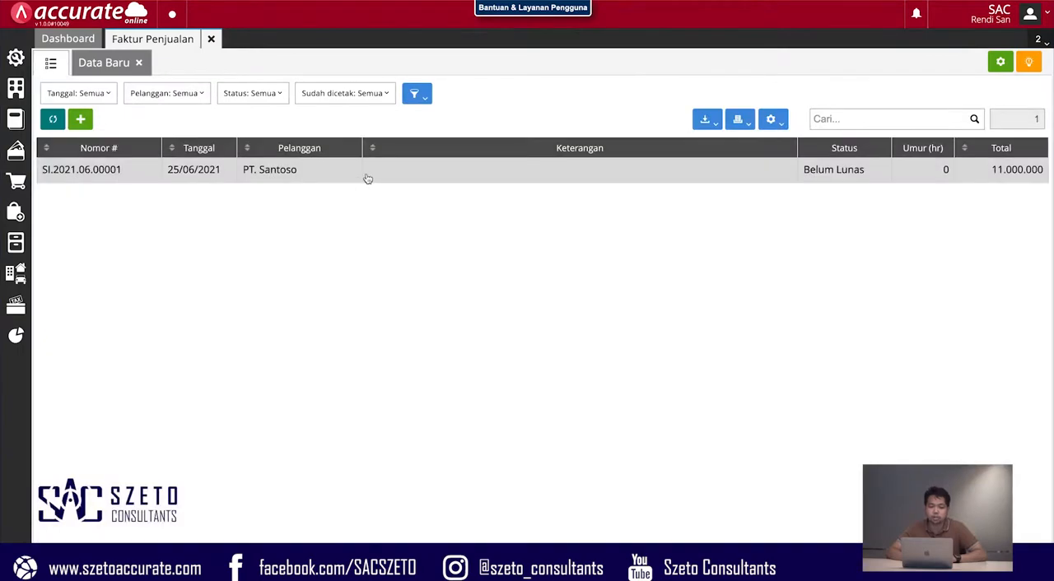
left_click(369, 179)
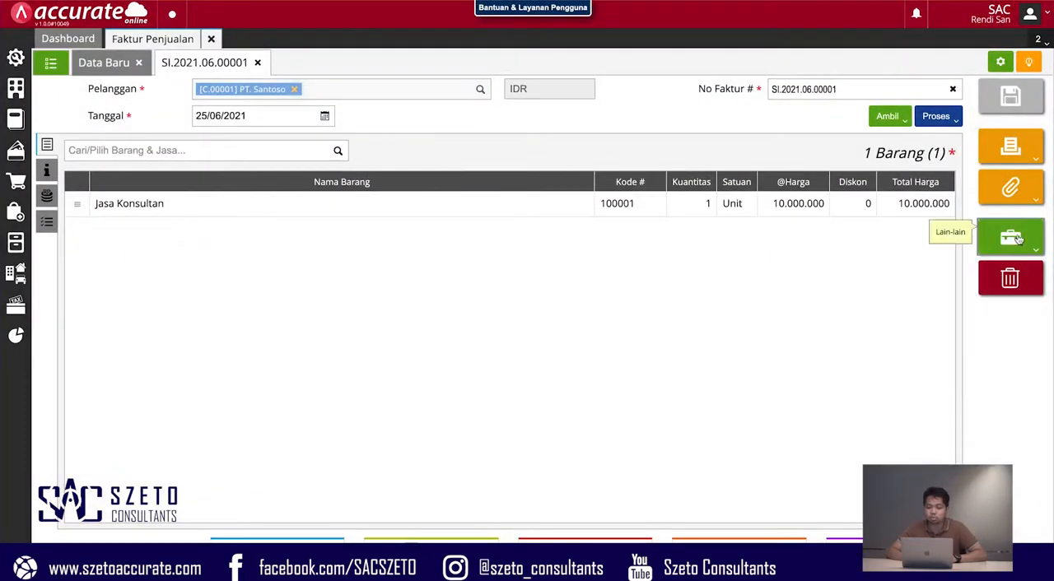
left_click(1019, 238)
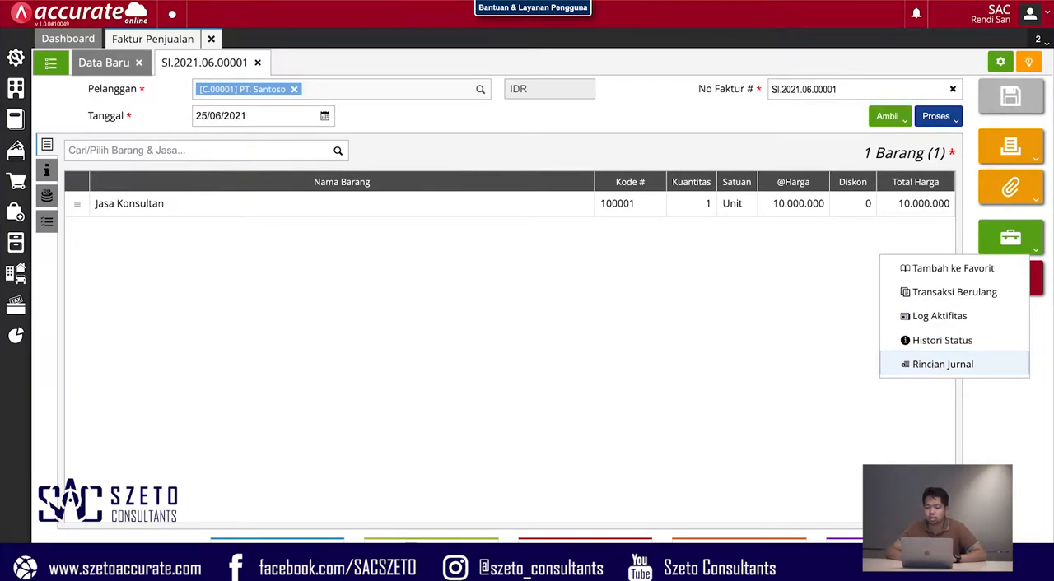
left_click(934, 363)
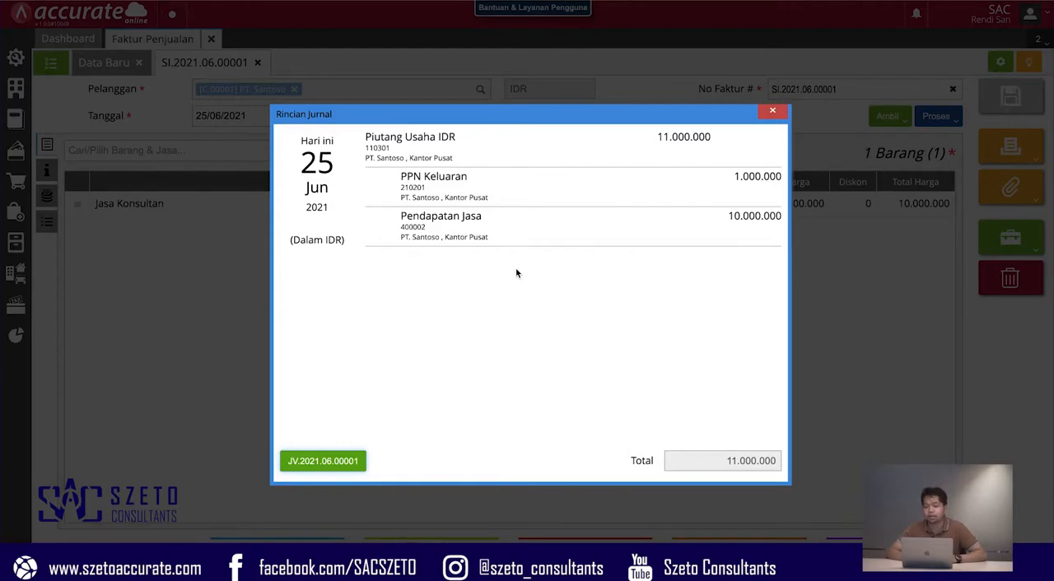
left_click(779, 111)
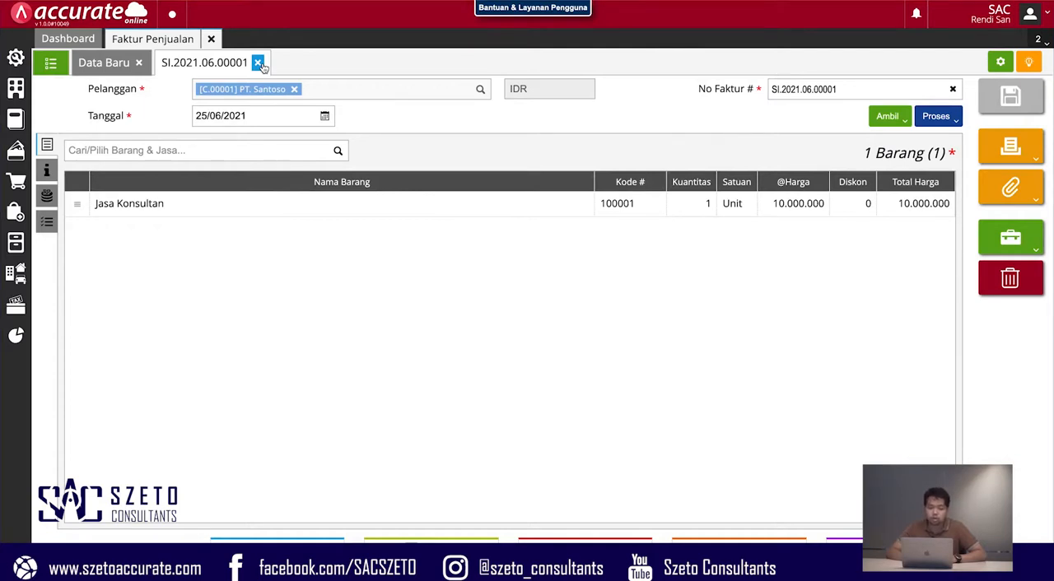
left_click(257, 63)
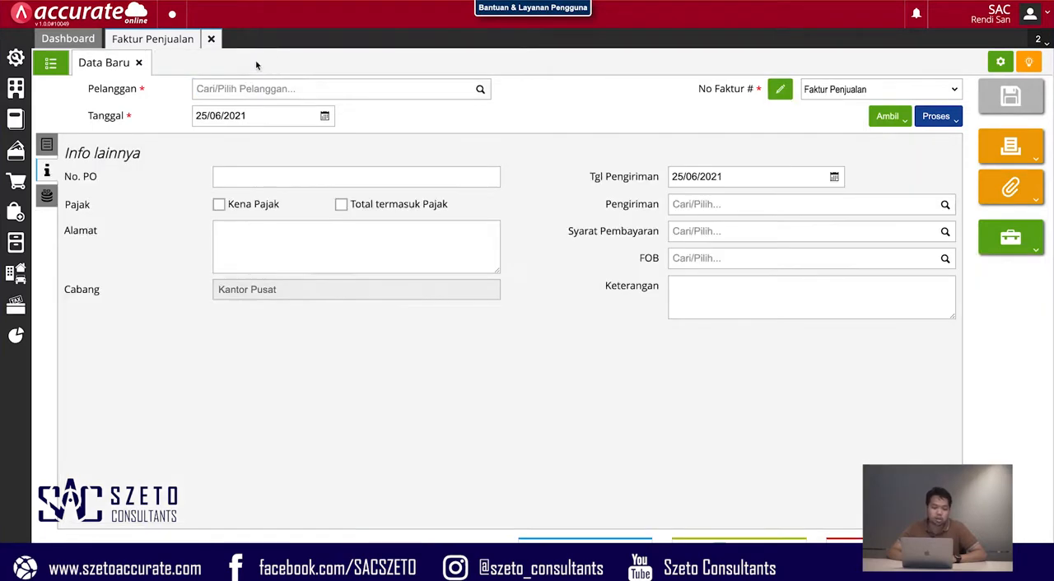
left_click(210, 39)
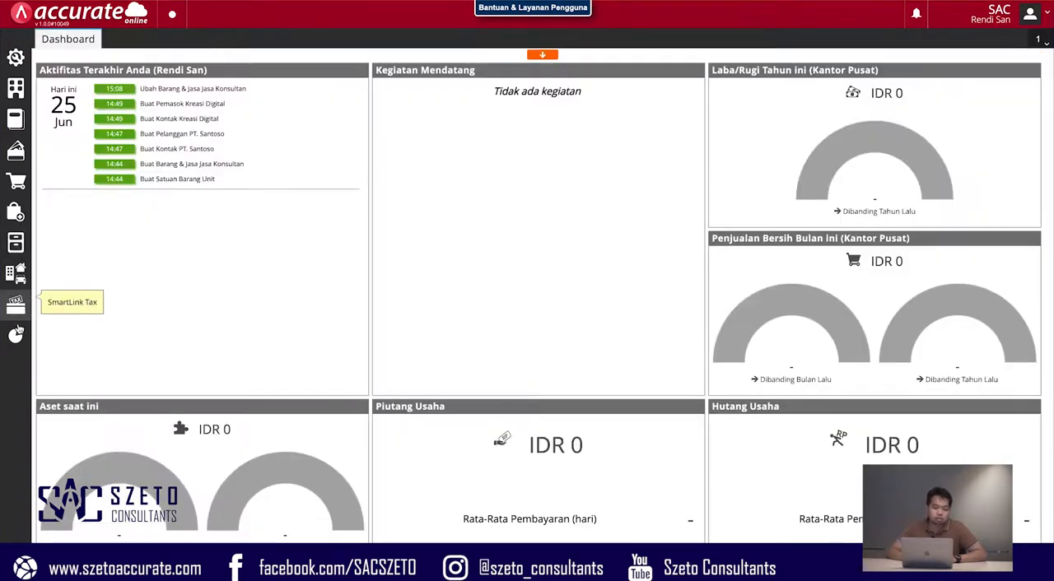
- View the Faktur Belum Lunas report from the Piutang reports with its default parameters, and close it
left_click(15, 344)
left_click(68, 388)
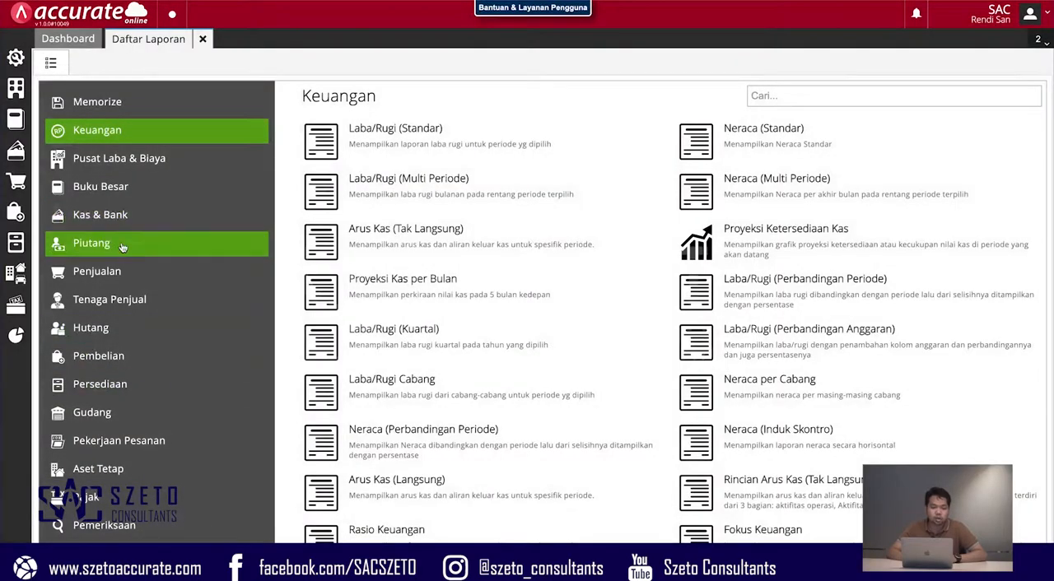
left_click(122, 247)
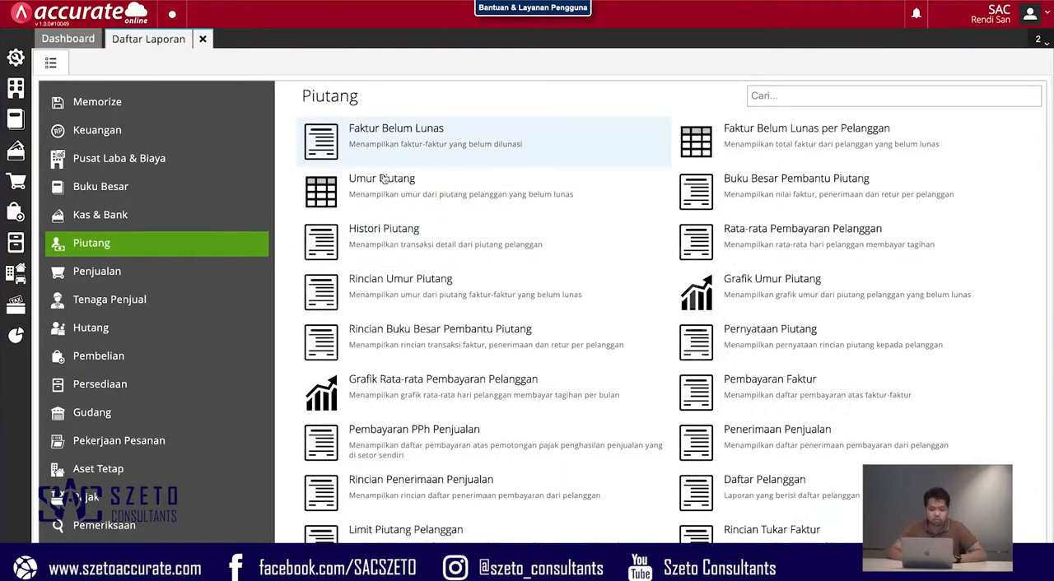
left_click(436, 152)
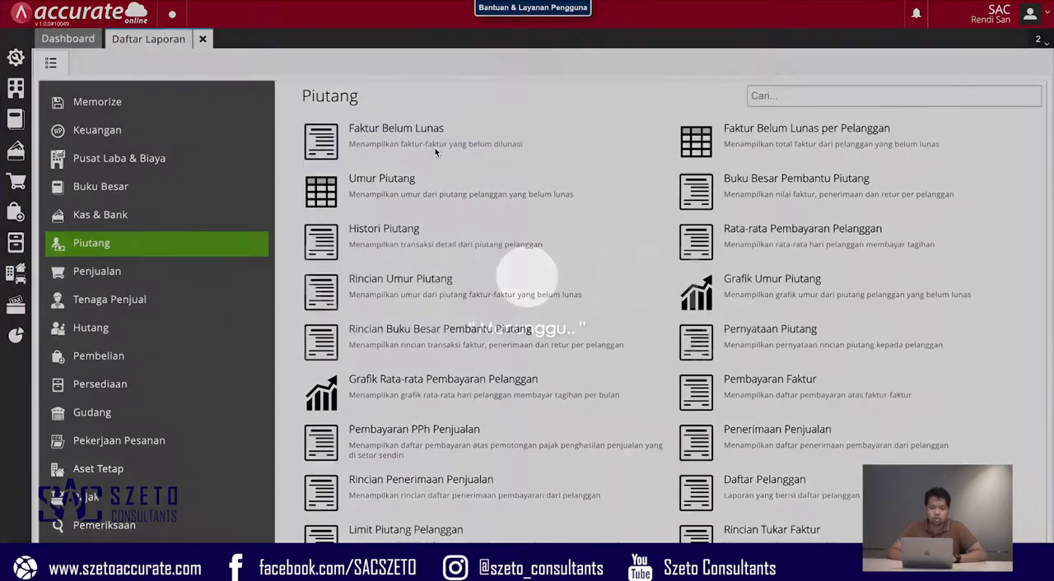
left_click(677, 394)
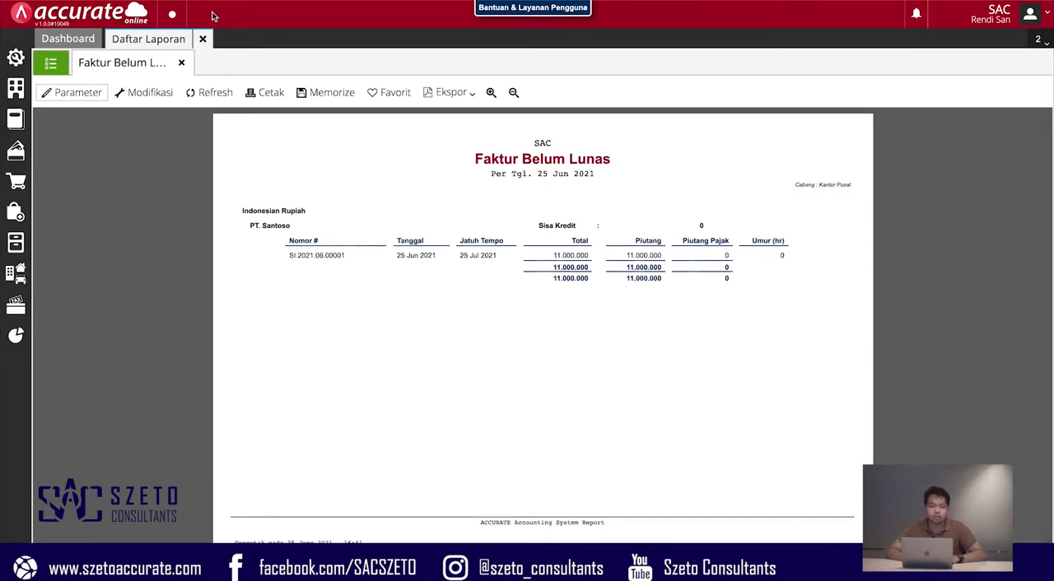
left_click(181, 62)
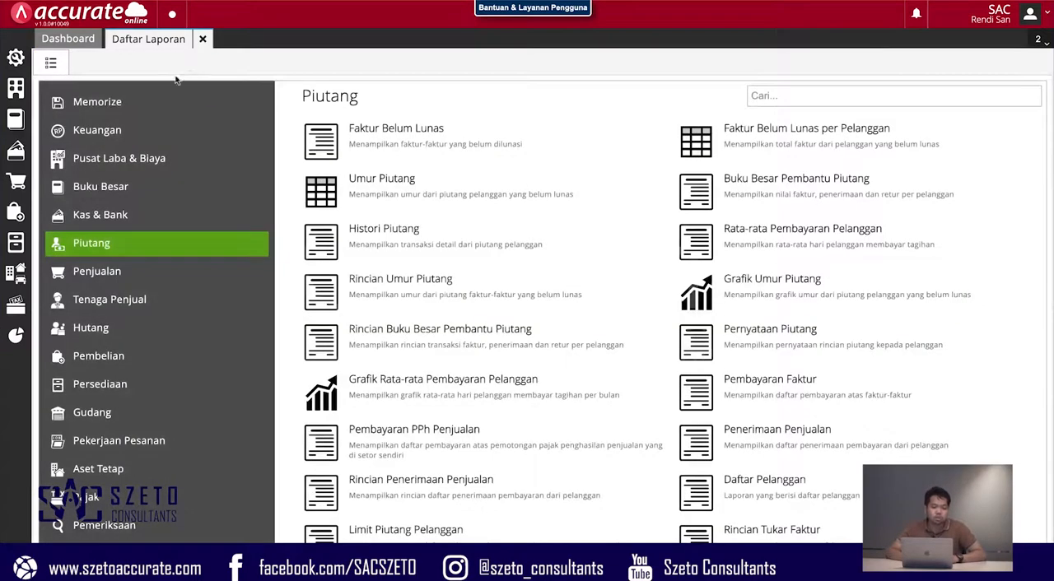
- View the Laba/Rugi (Standar) report for 01/06/2021 to 25/06/2021 across all branches, and close the report list
left_click(175, 138)
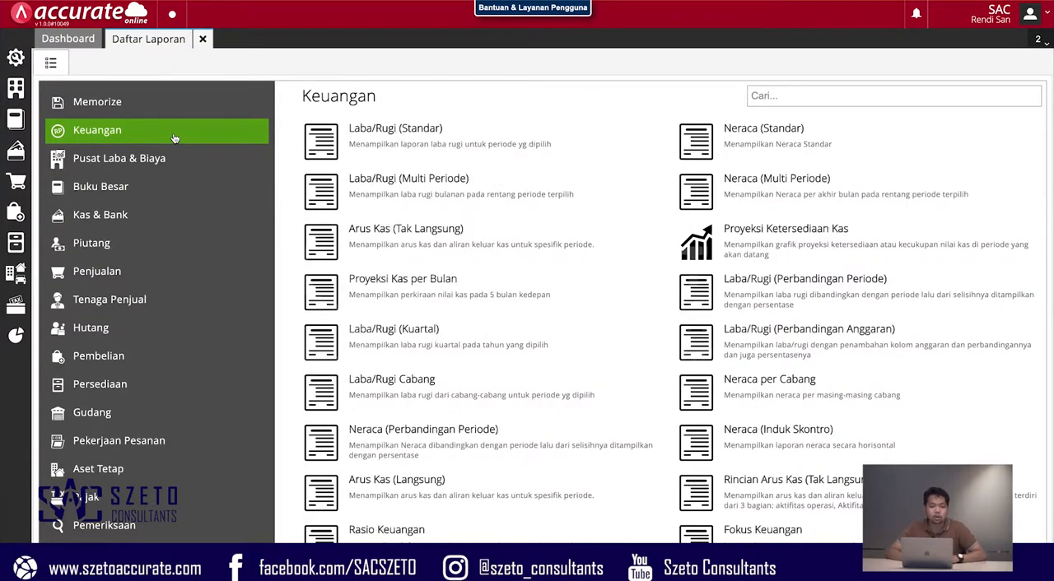
left_click(403, 158)
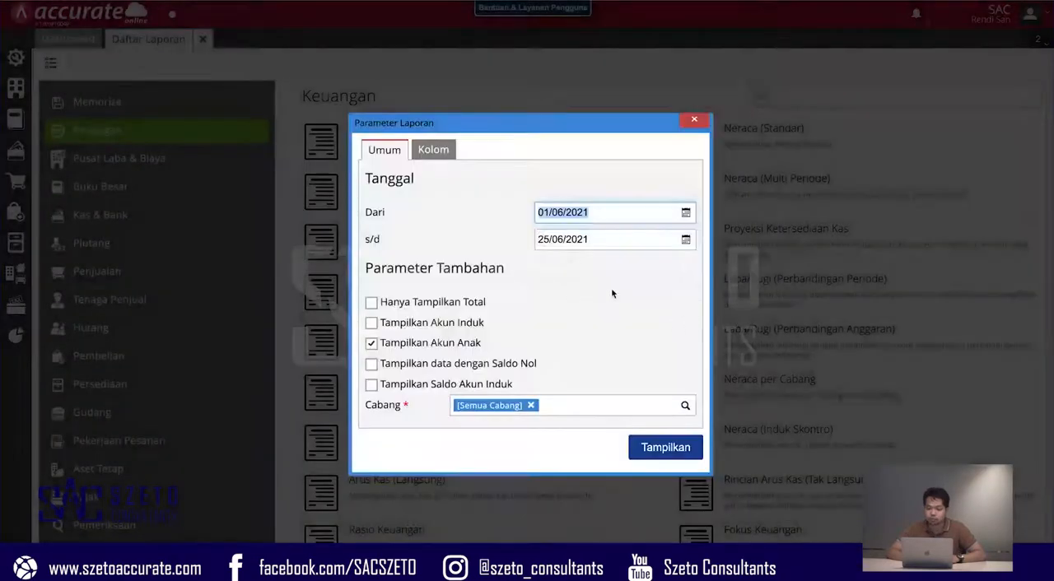
left_click(669, 453)
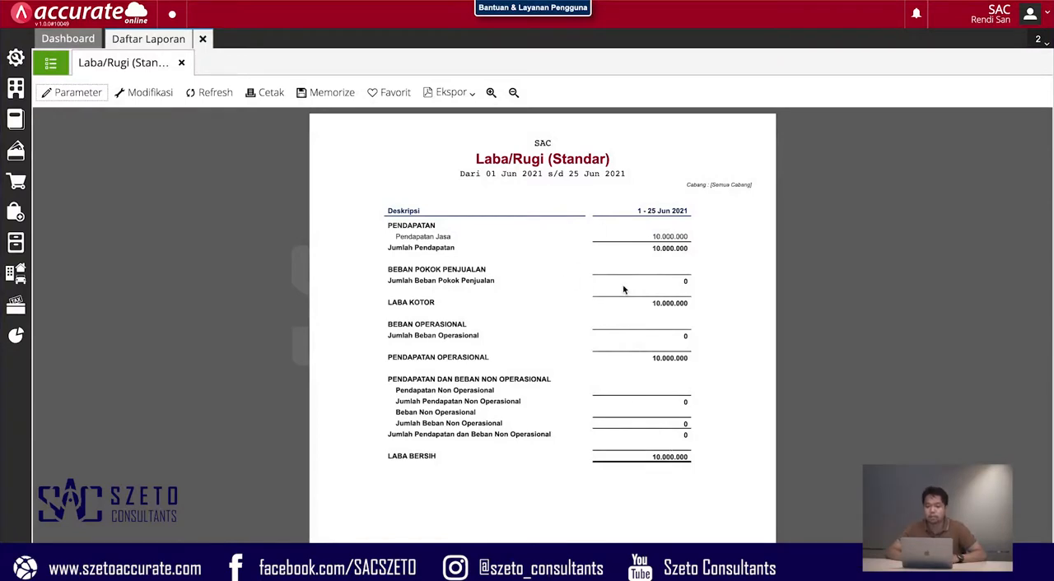
left_click(182, 63)
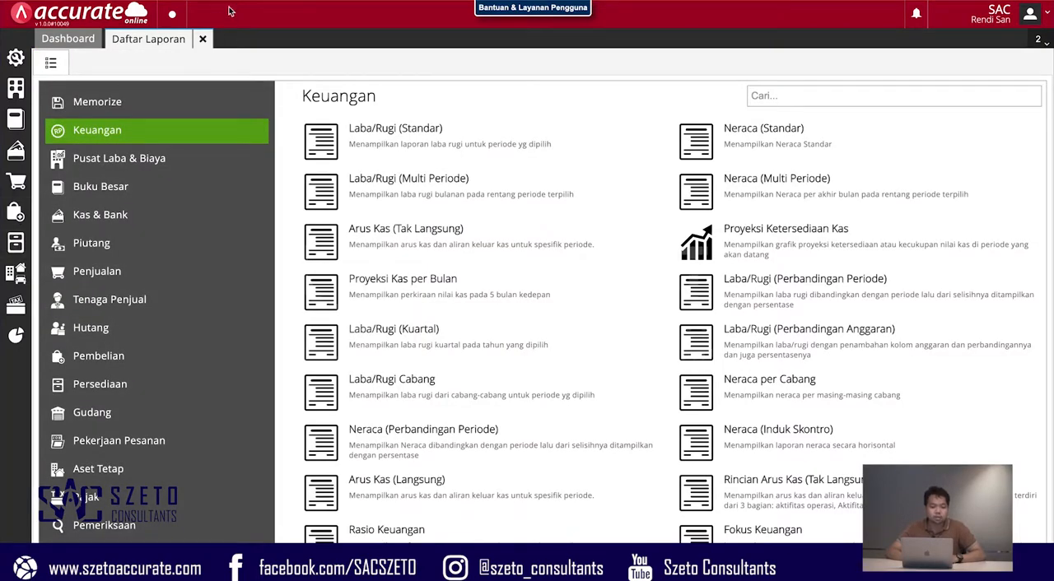
left_click(203, 40)
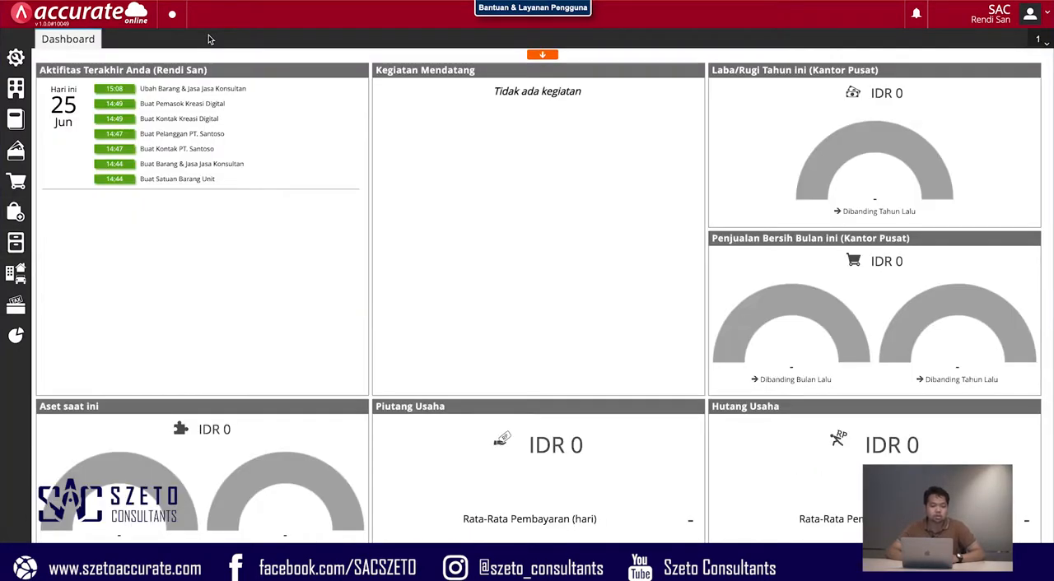
- Start a new sales receipt (Penerimaan Penjualan) with PT. Santoso as the paying customer
left_click(17, 182)
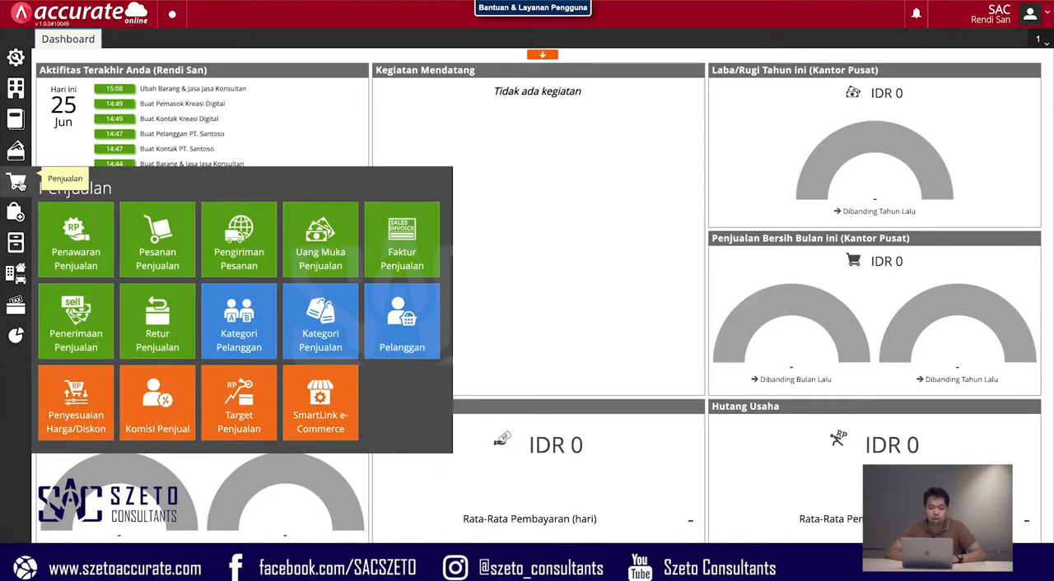
left_click(95, 329)
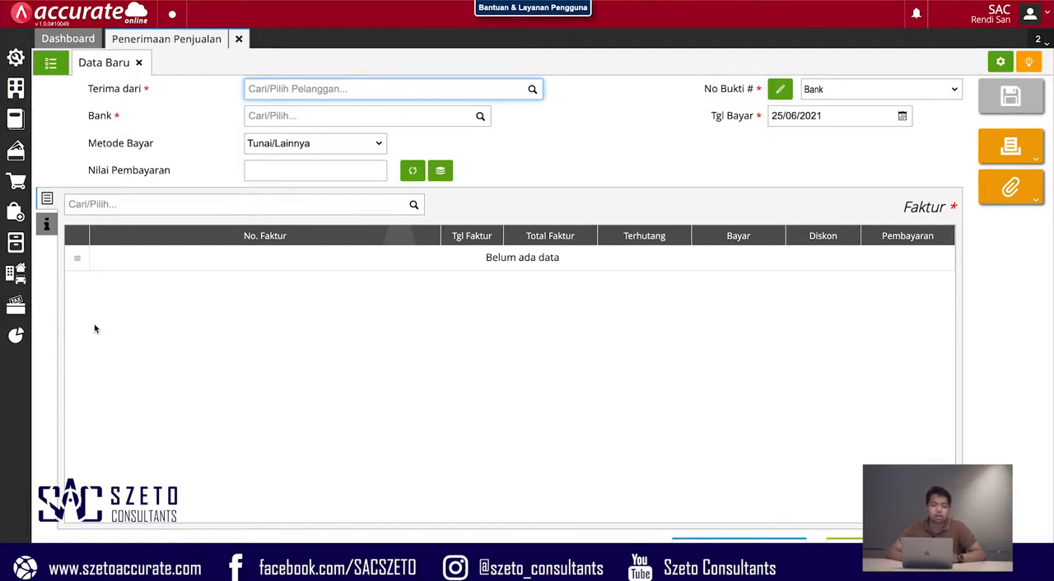
left_click(532, 88)
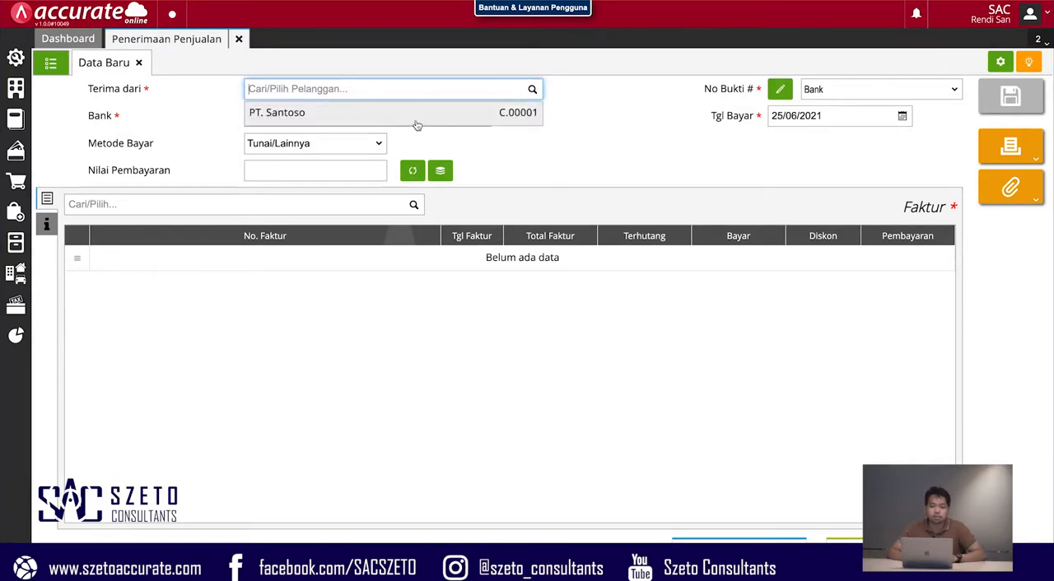
left_click(412, 115)
- Set the receipt's bank account to Bank and add the customer's unpaid invoice to it
left_click(482, 119)
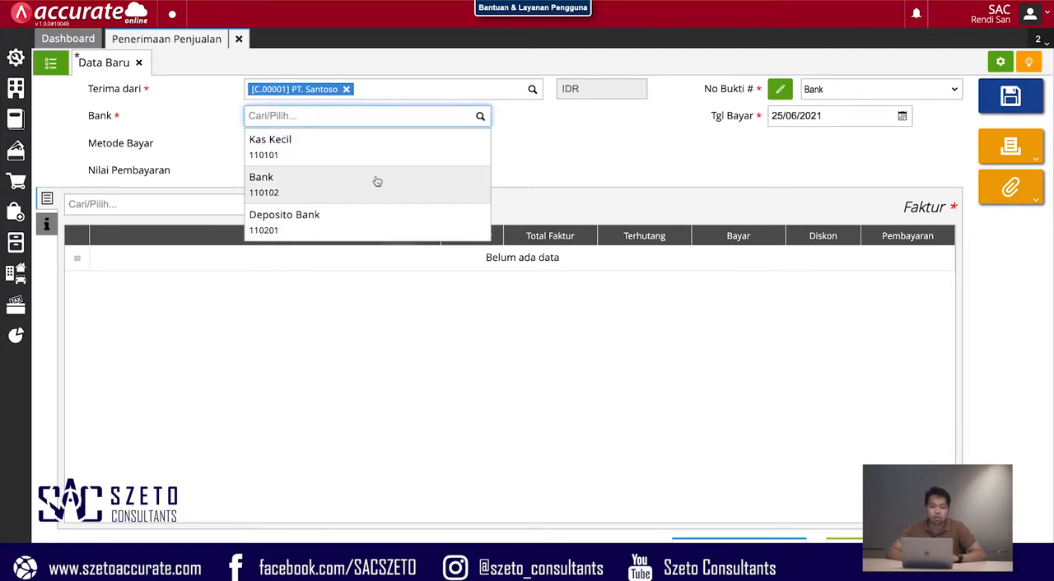
left_click(376, 181)
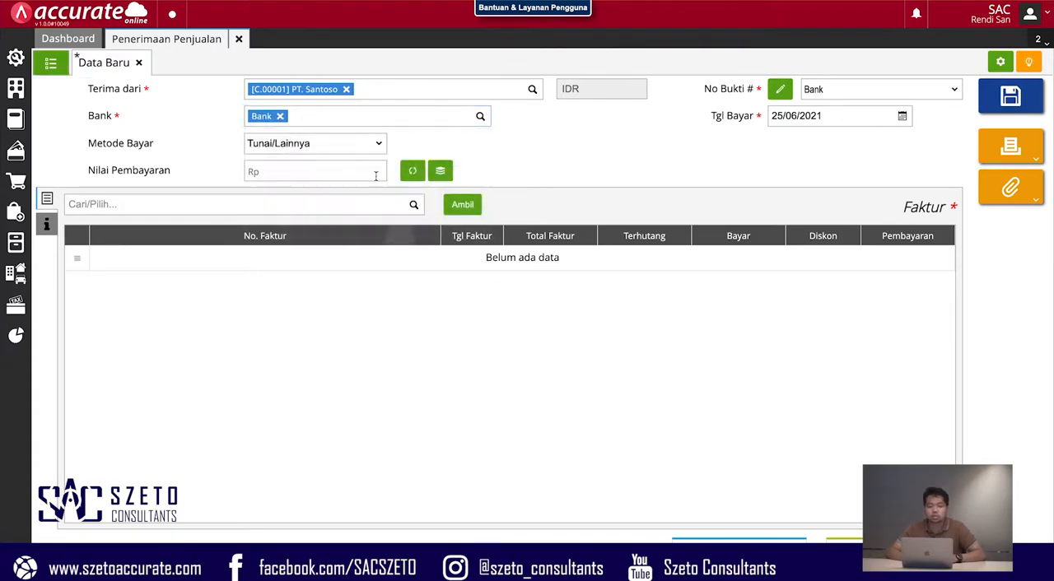
left_click(462, 207)
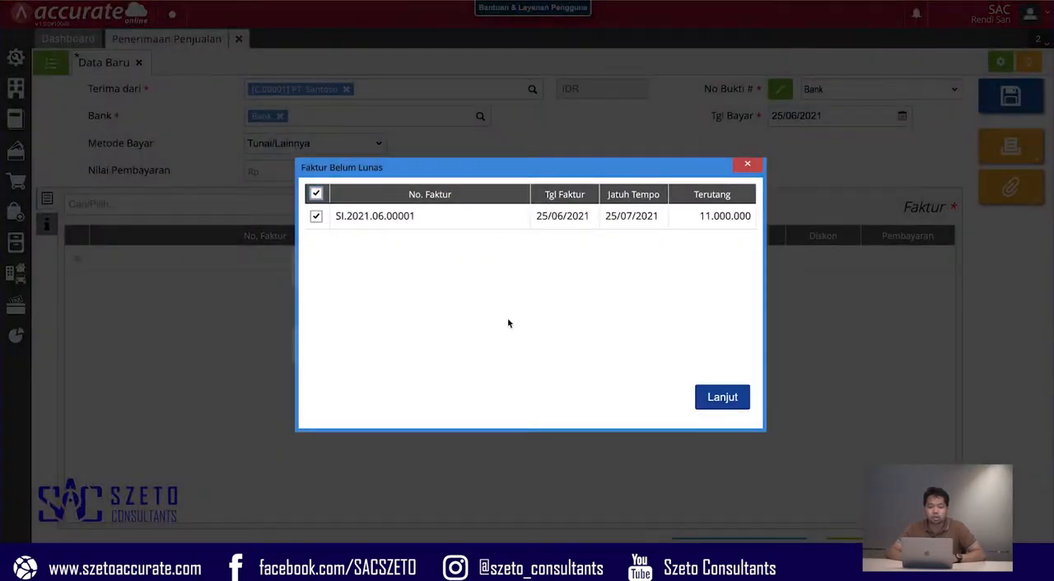
left_click(734, 397)
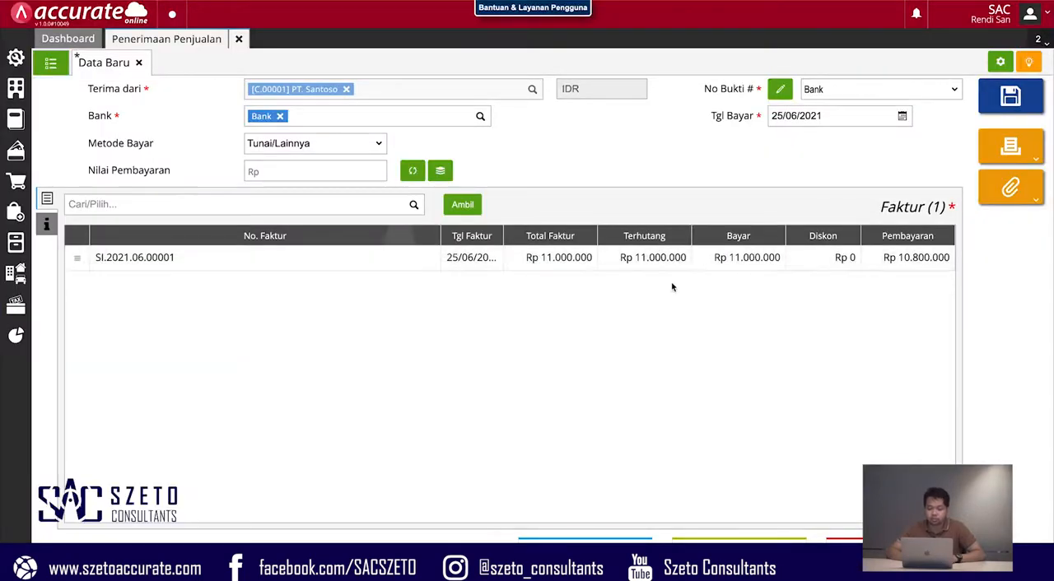
- Enter BP-0001 as the invoice's withholding slip number (No. Bukti Potong) and calculate the receipt's payment value (Nilai Pembayaran)
left_click(494, 268)
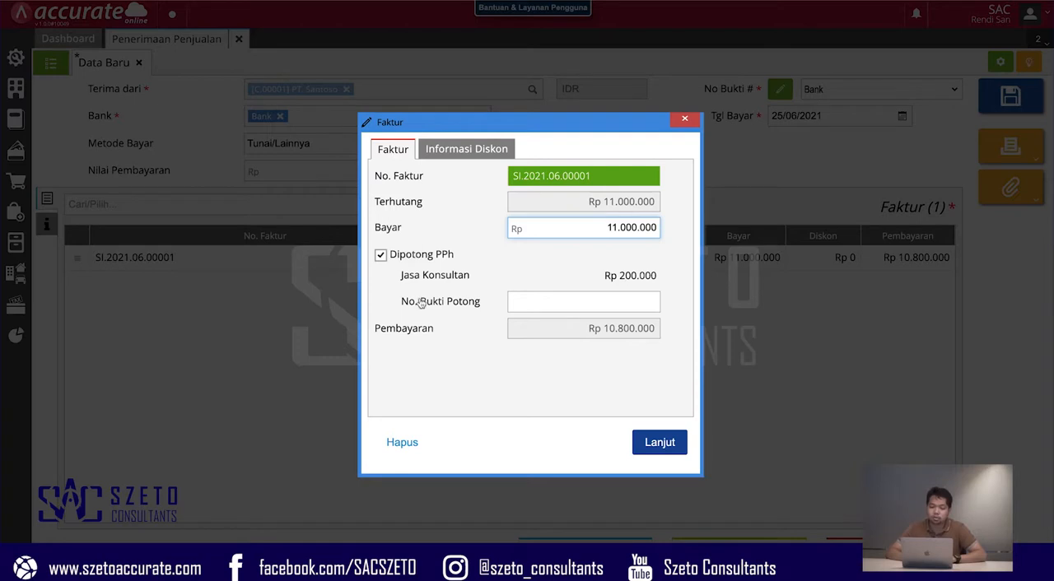
left_click(537, 307)
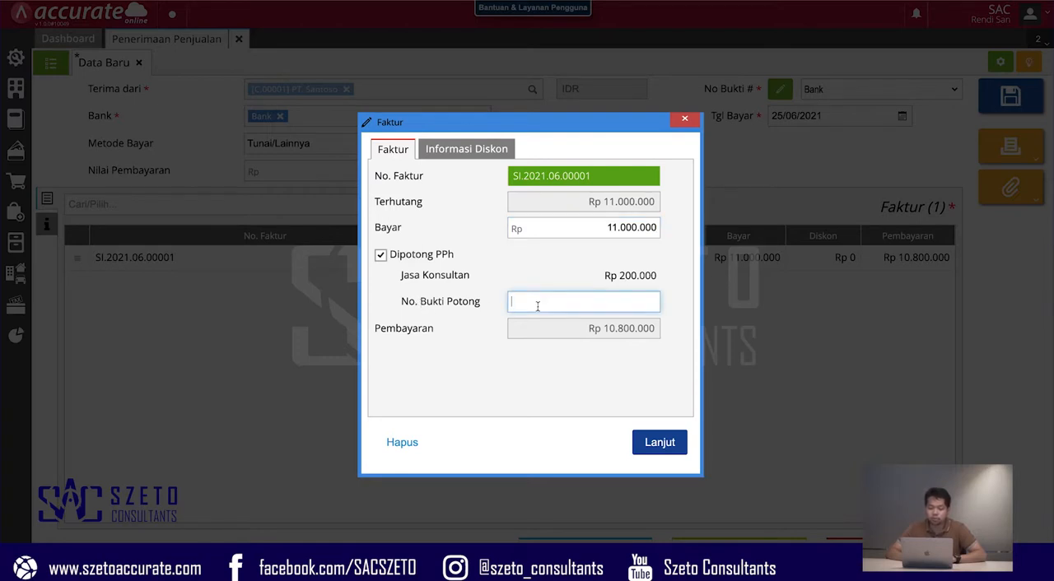
type("BP-0001")
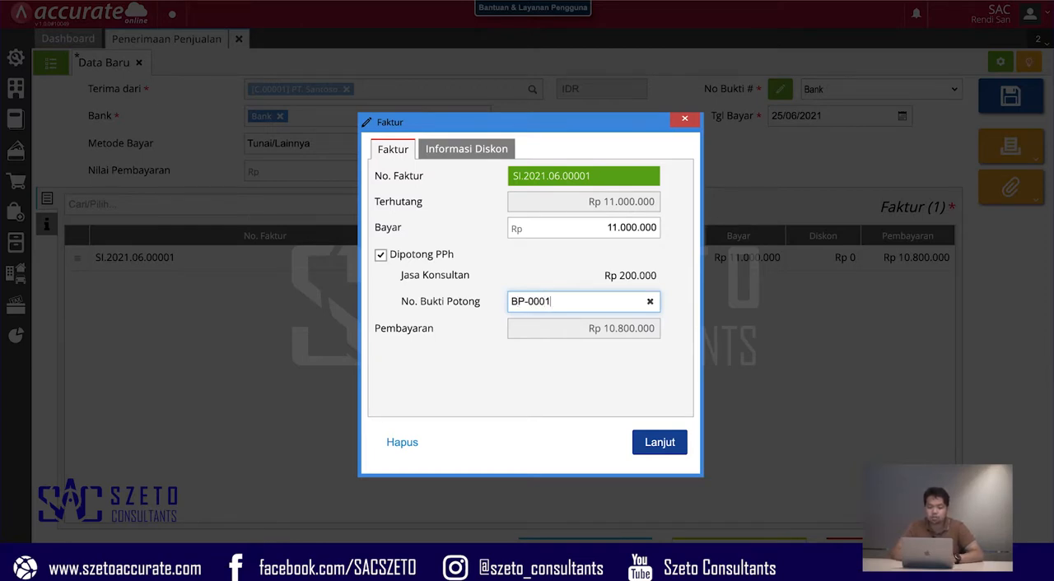
left_click(666, 445)
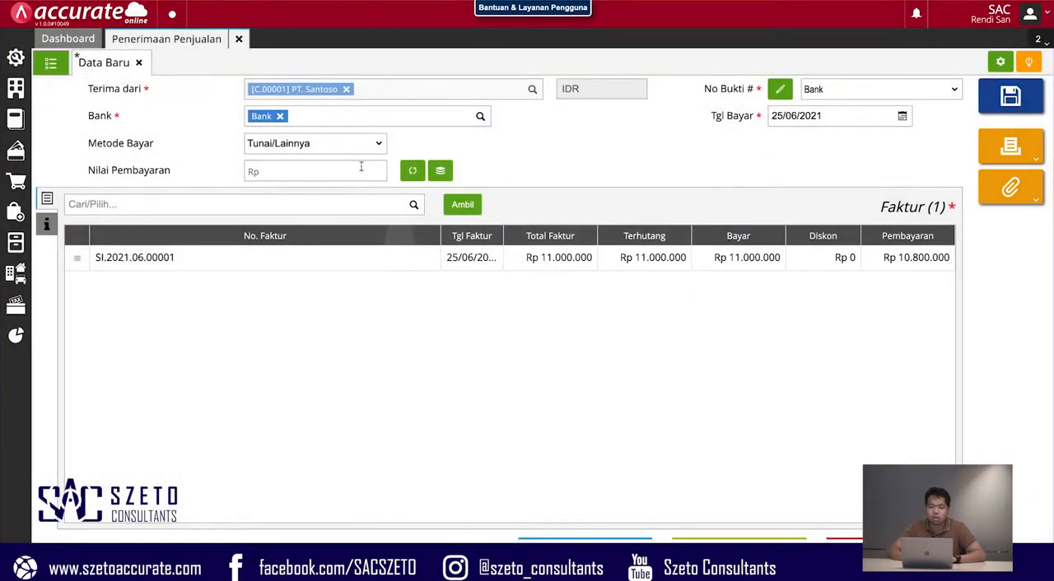
left_click(414, 173)
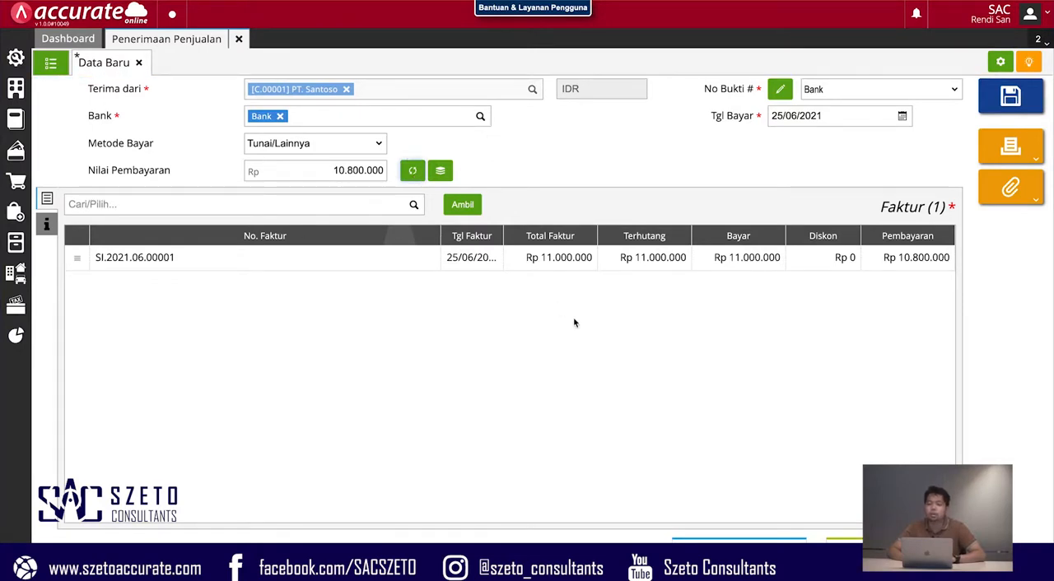
- Save the sales receipt, check the saved record's journal details (Rincian Jurnal), and close Penerimaan Penjualan
left_click(990, 114)
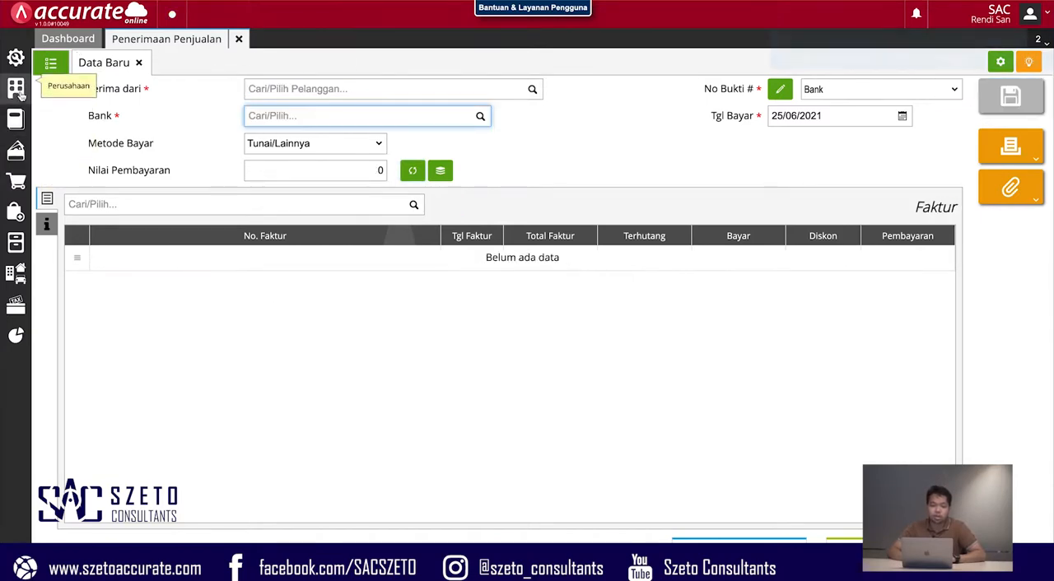
left_click(54, 65)
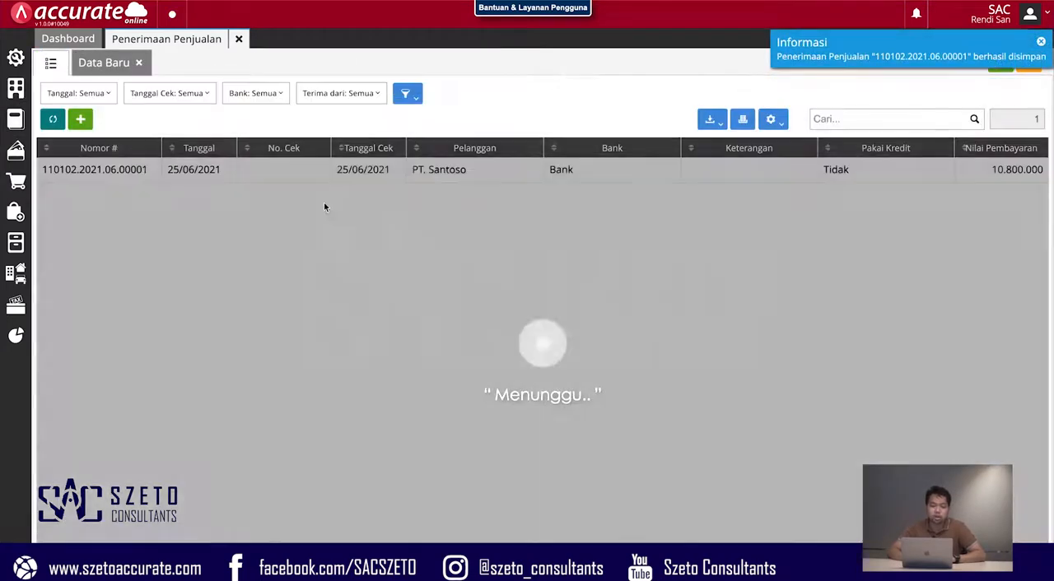
left_click(346, 173)
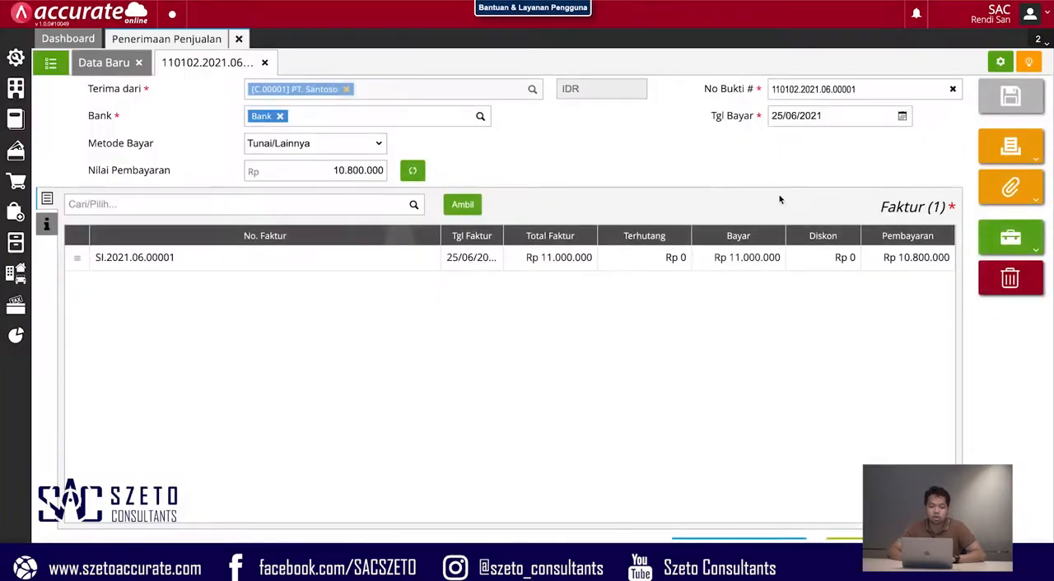
left_click(1016, 245)
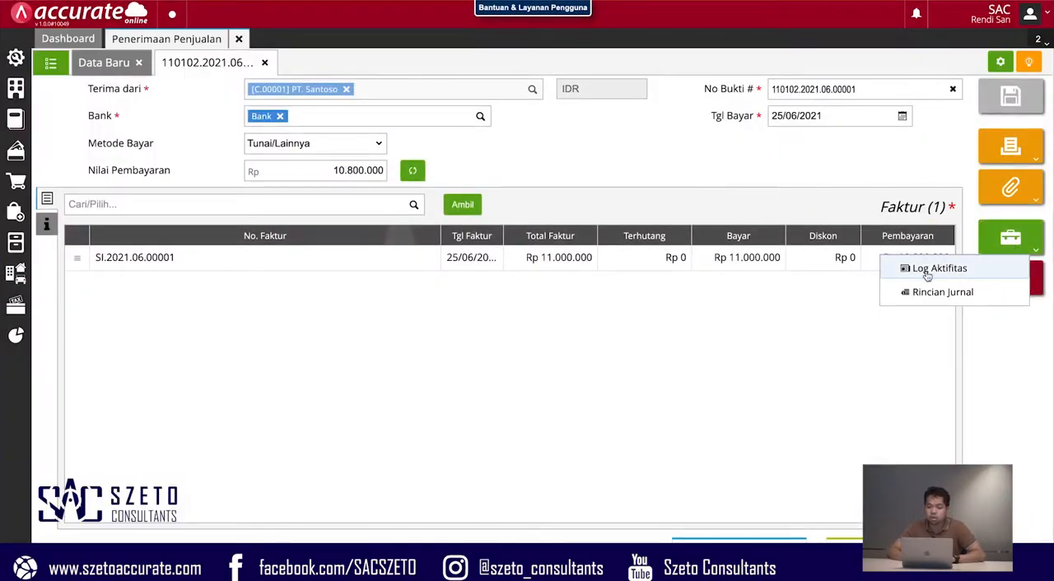
left_click(930, 291)
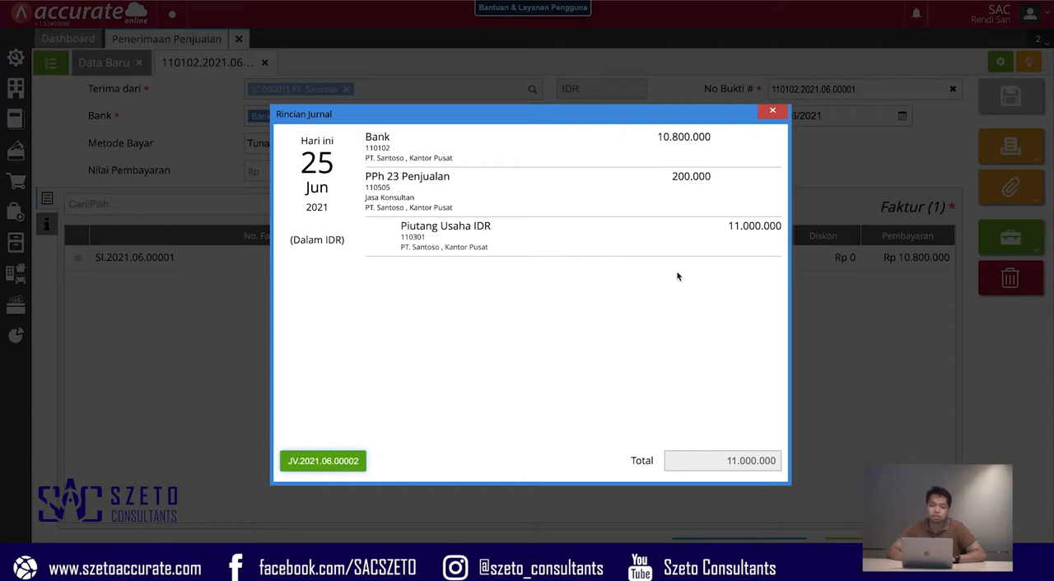
left_click(770, 114)
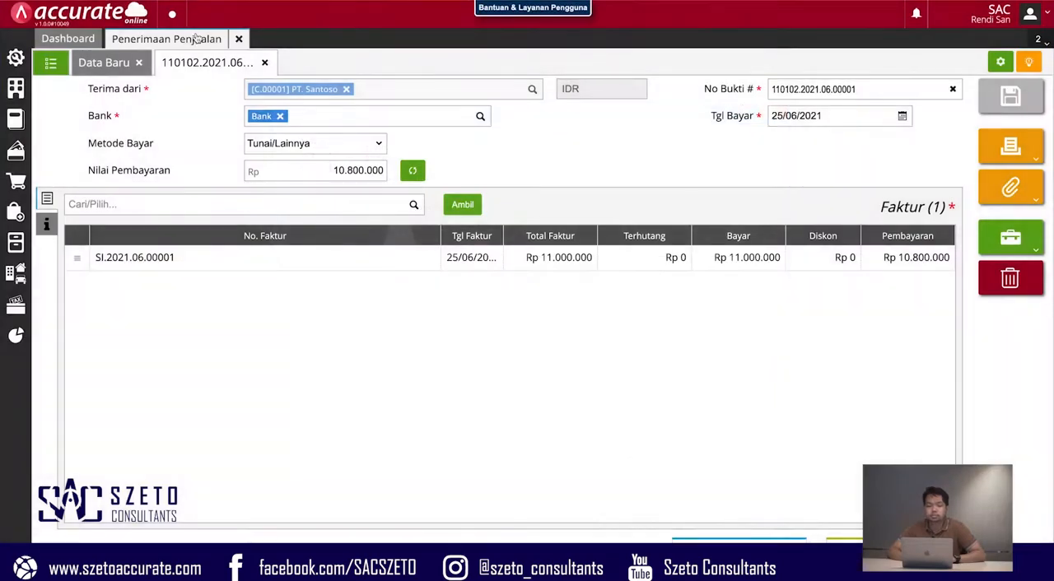
left_click(264, 62)
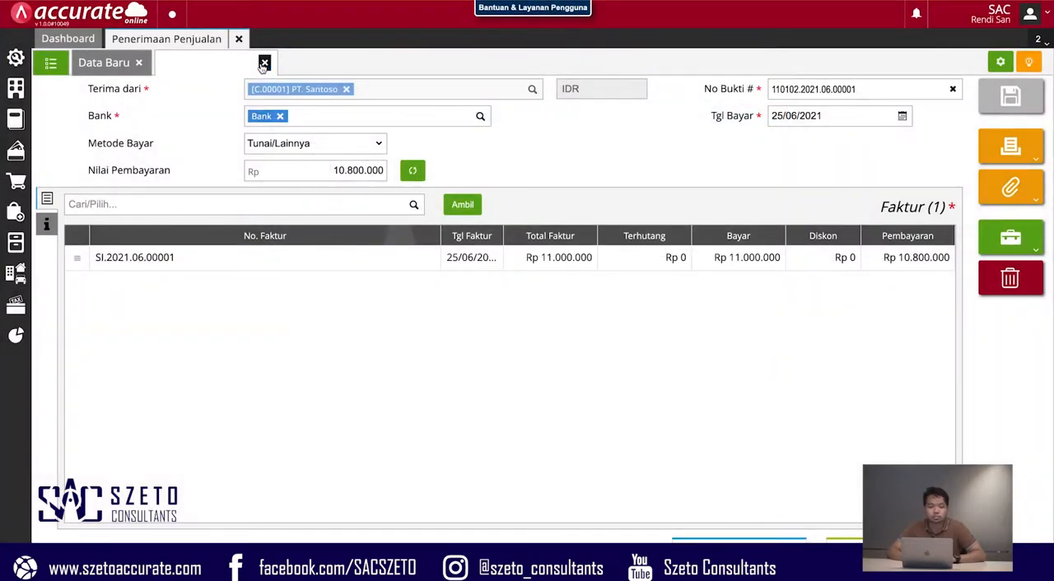
left_click(238, 46)
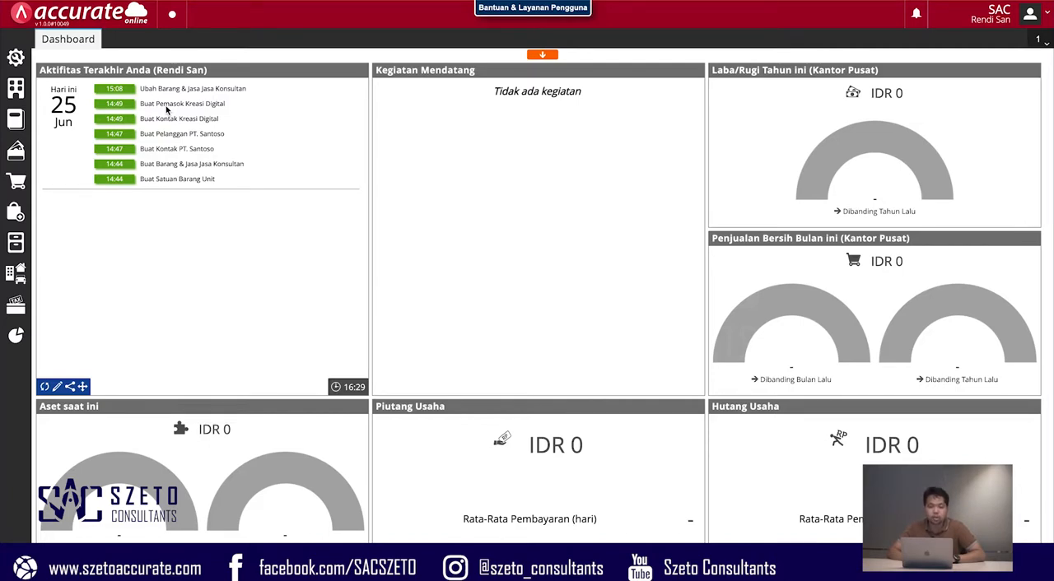
- Start a new cash/bank payment (Pembayaran) with Bank as the paying account
left_click(15, 161)
left_click(76, 231)
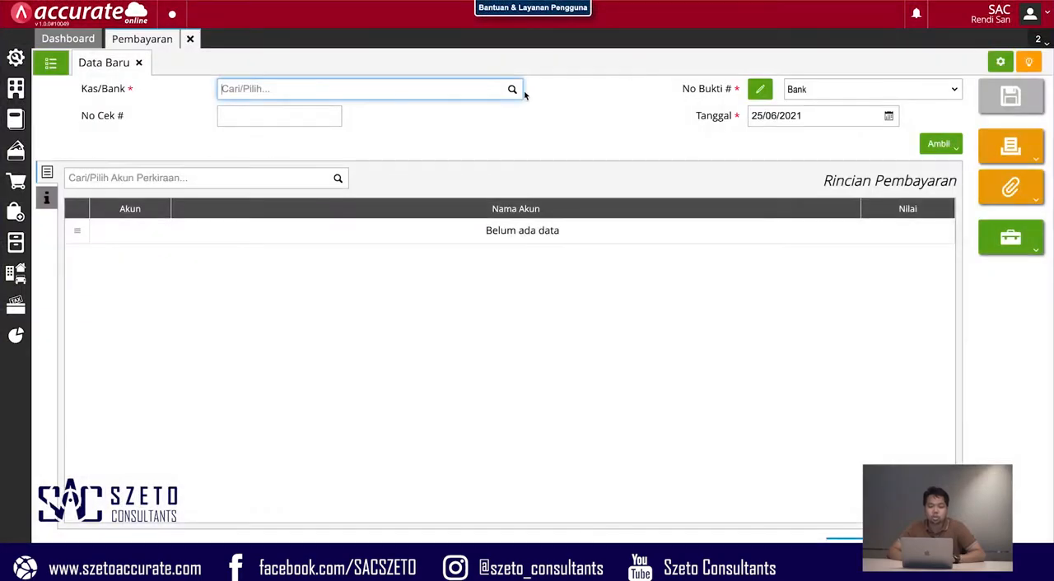
left_click(512, 90)
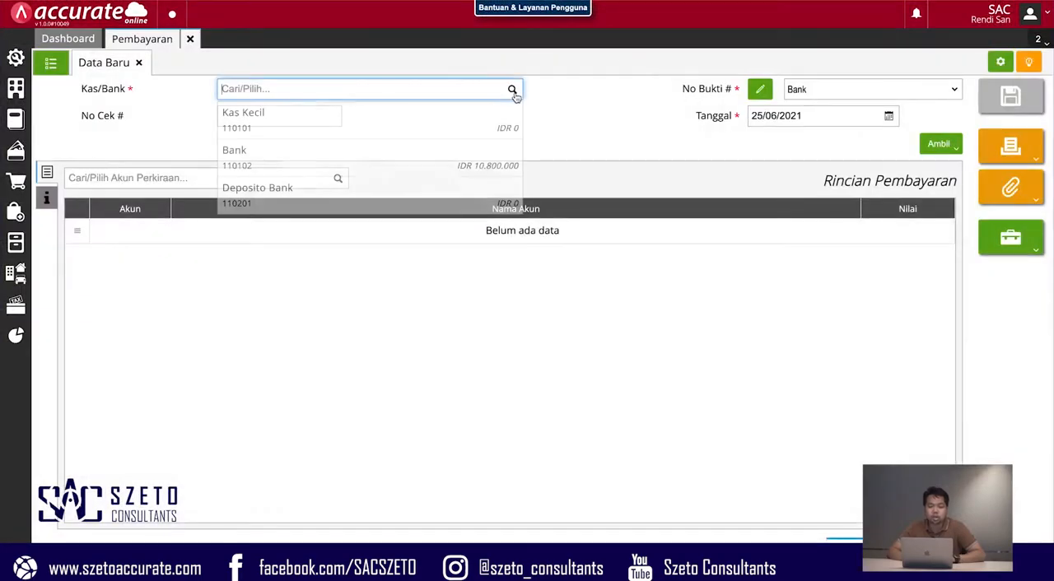
left_click(388, 165)
- Add the expense account Beban Gaji, Upah & Honorer to the payment details with a value of 5.000.000
left_click(243, 178)
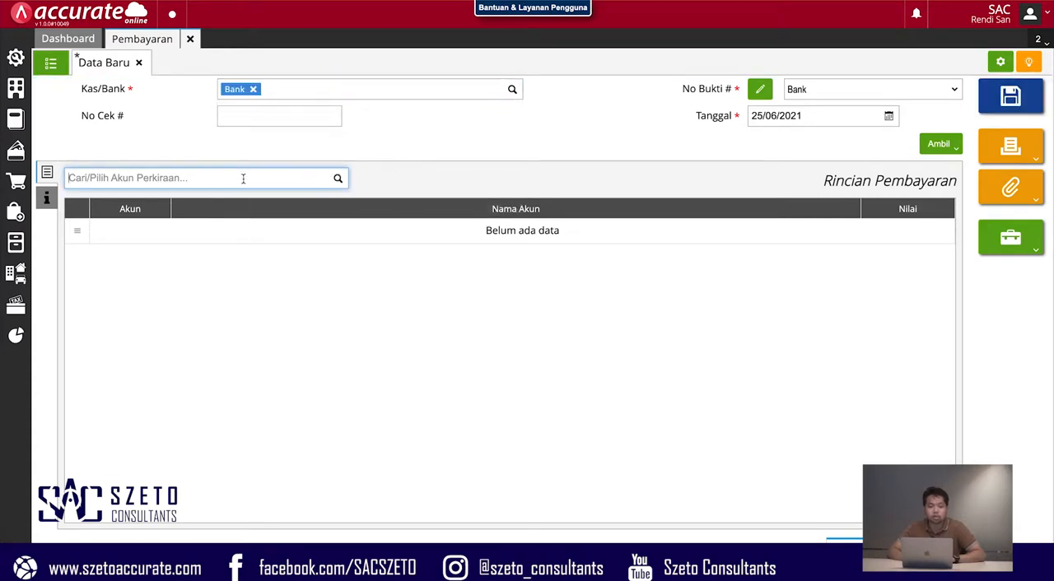
type("gaj")
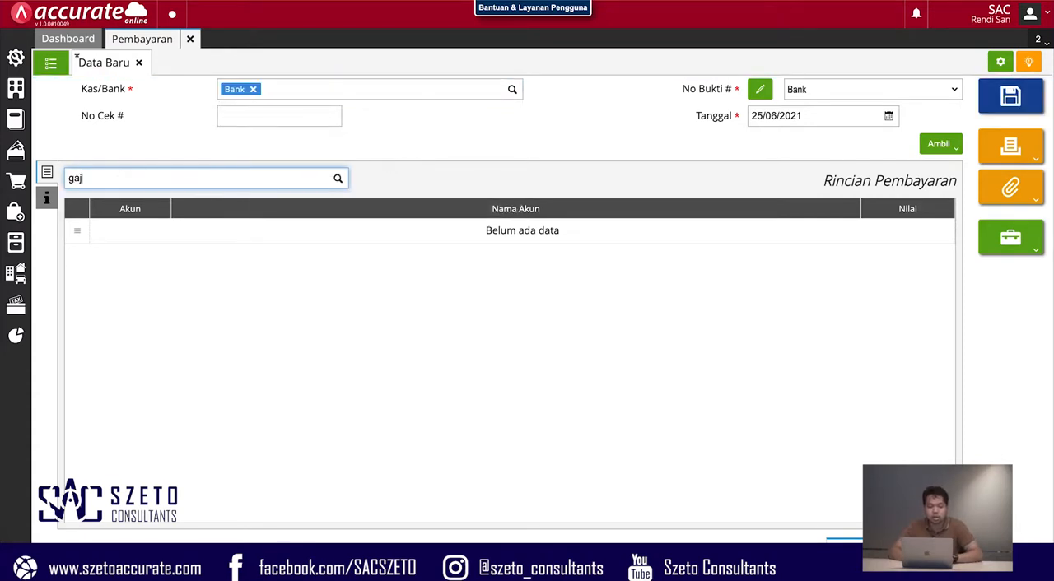
type("i")
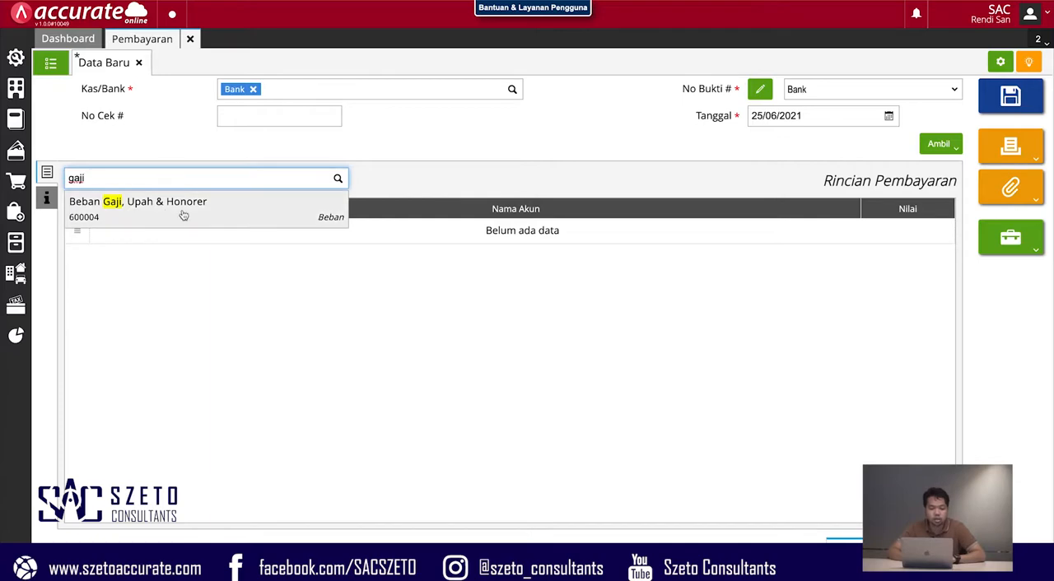
left_click(183, 211)
left_click(590, 307)
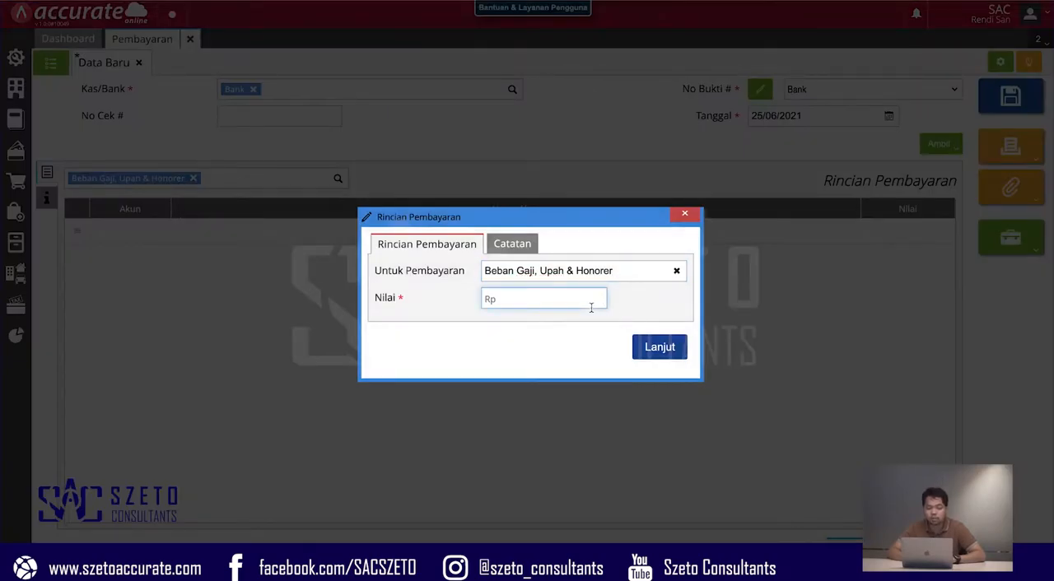
type("500")
left_click(667, 348)
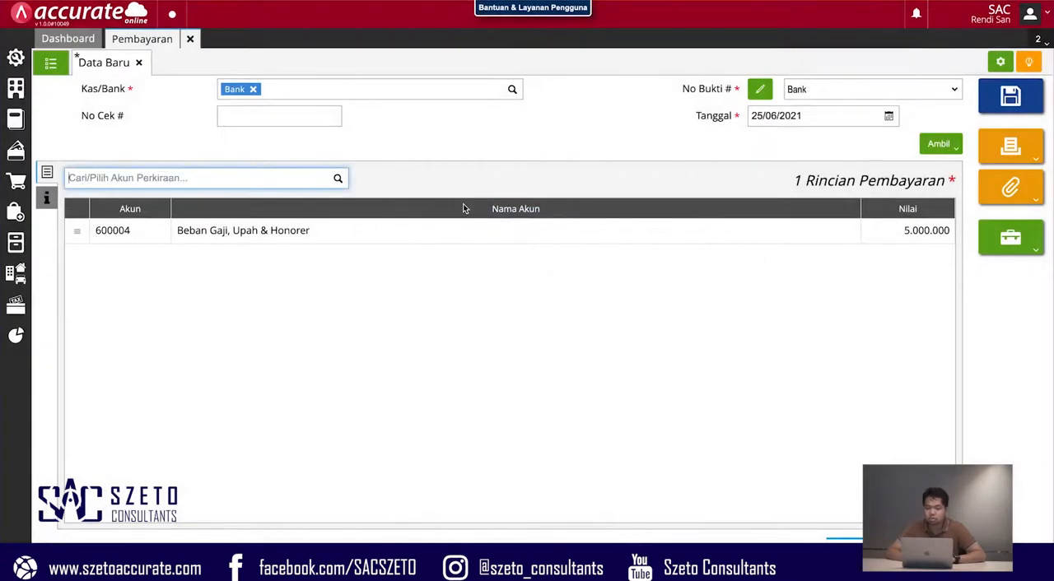
- Enter Beban Gaji as the payment's note (Catatan), save the payment, and close Pembayaran
left_click(47, 200)
left_click(214, 216)
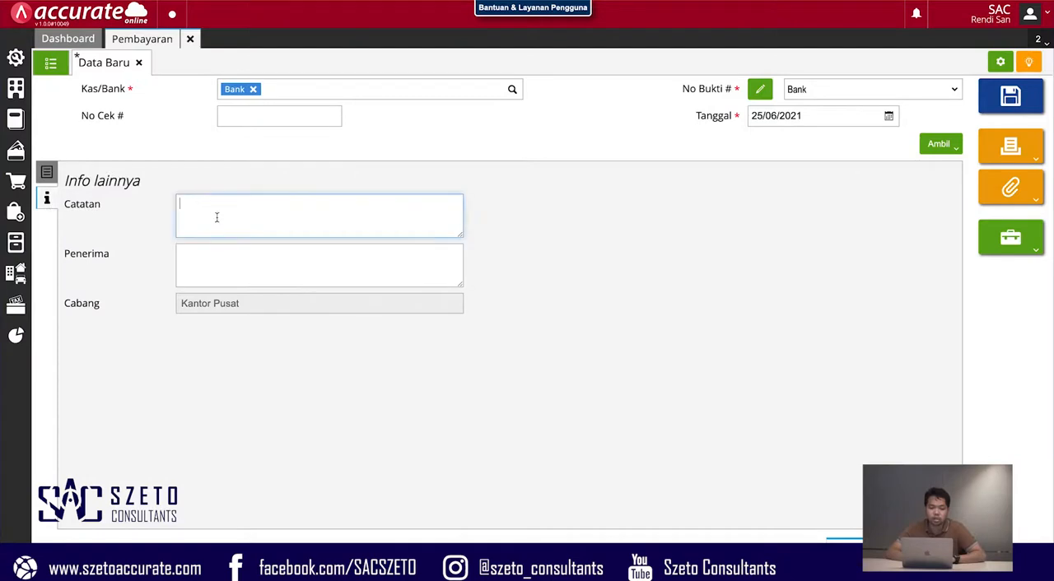
type("Beban Gaji")
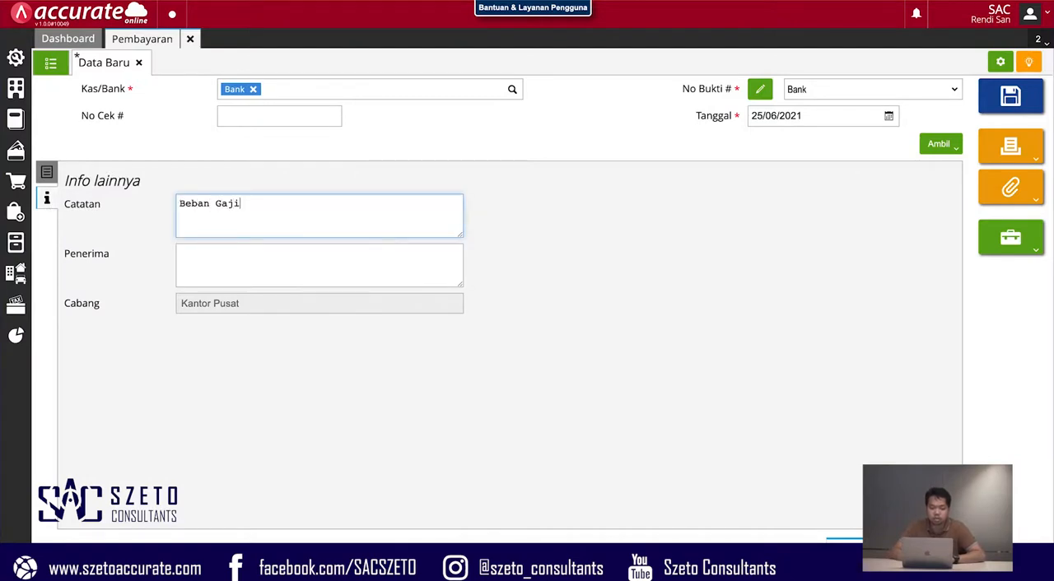
left_click(1039, 104)
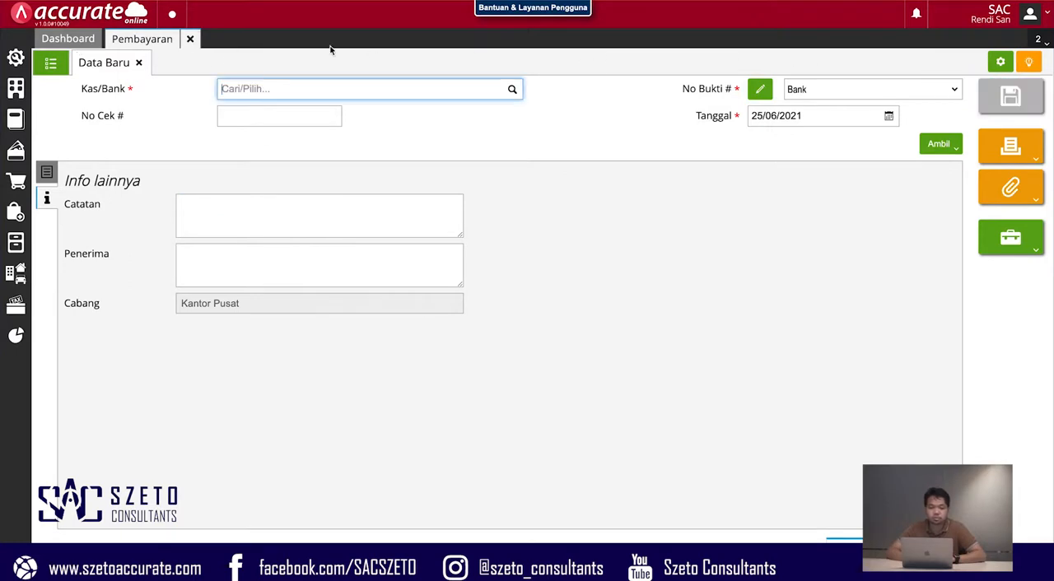
left_click(190, 38)
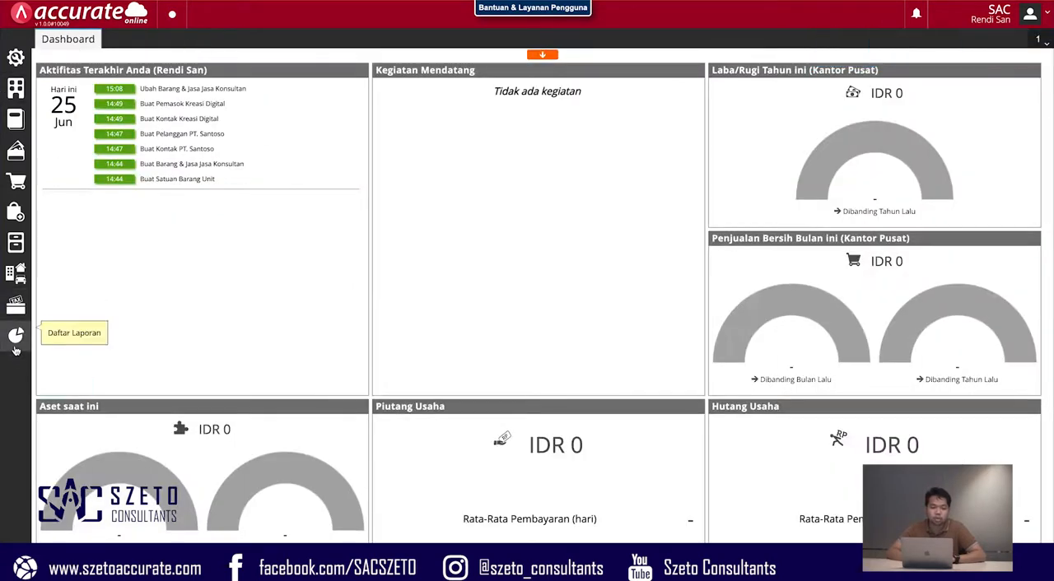
- View the Laba/Rugi (Standar) report for 01/06/2021 to 25/06/2021 across all branches to check the salary expense, and close the report list
left_click(16, 335)
left_click(83, 429)
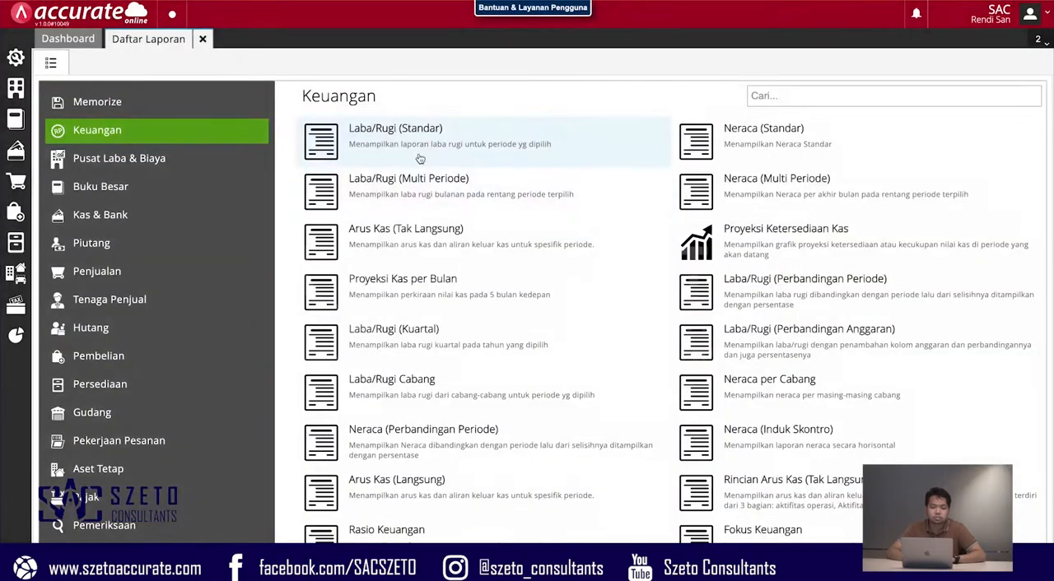
left_click(418, 155)
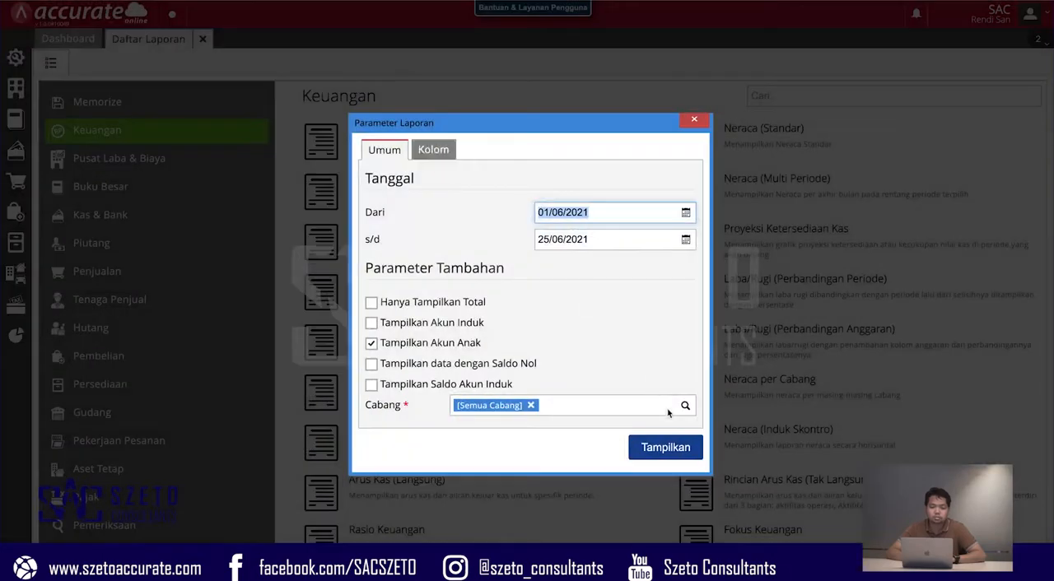
left_click(666, 447)
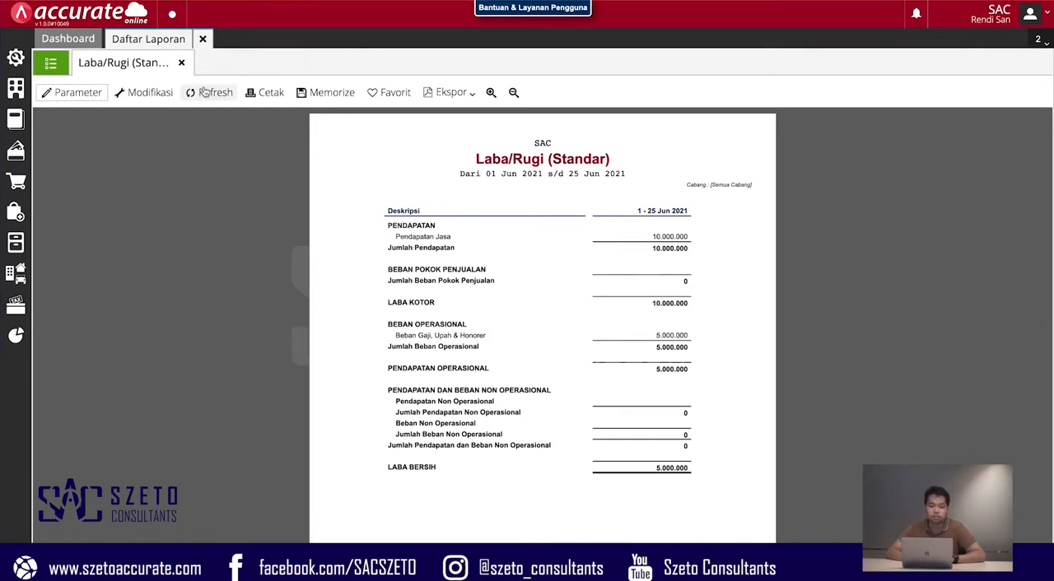
left_click(182, 64)
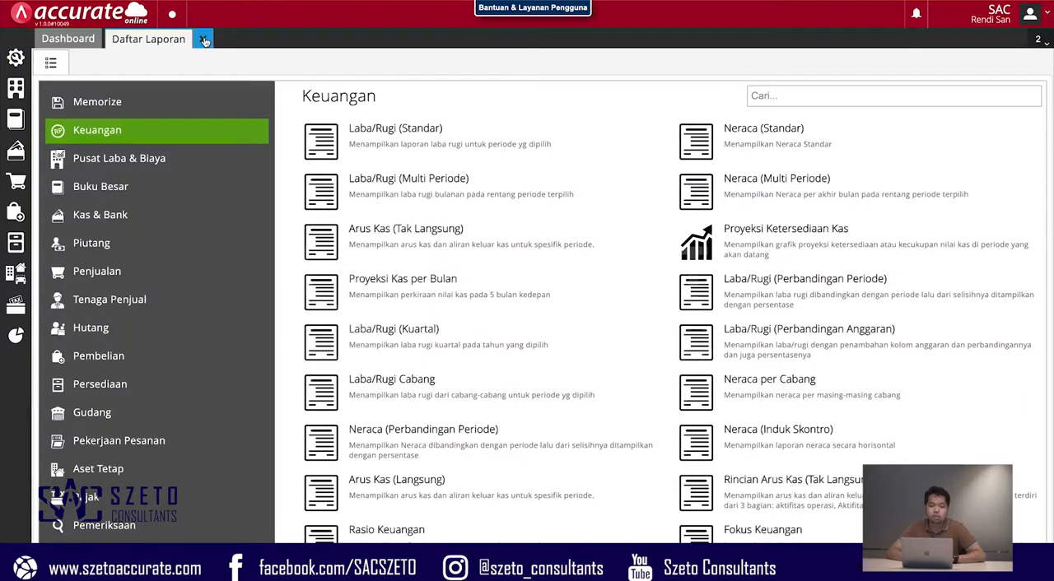
left_click(205, 42)
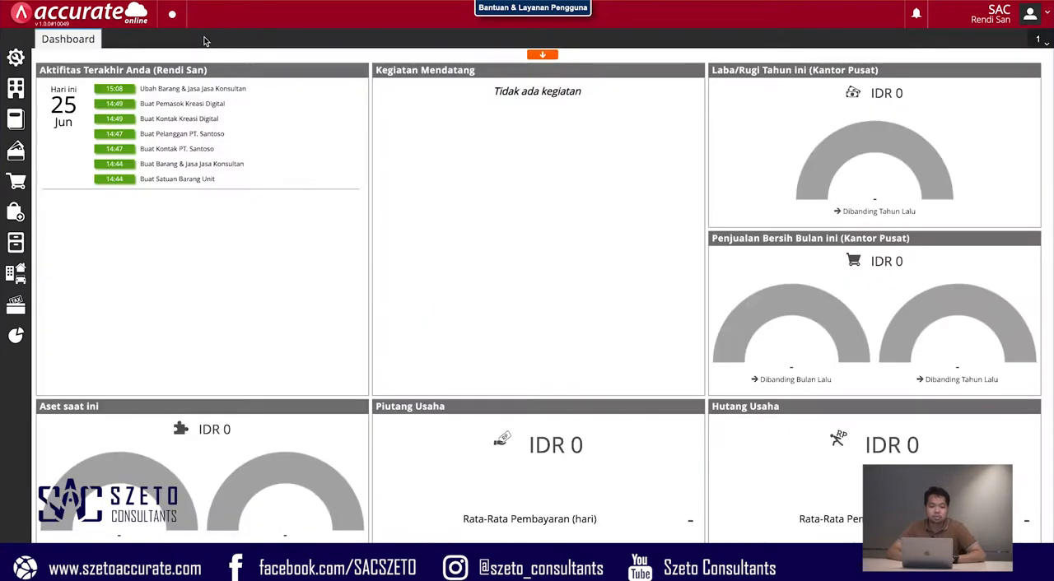